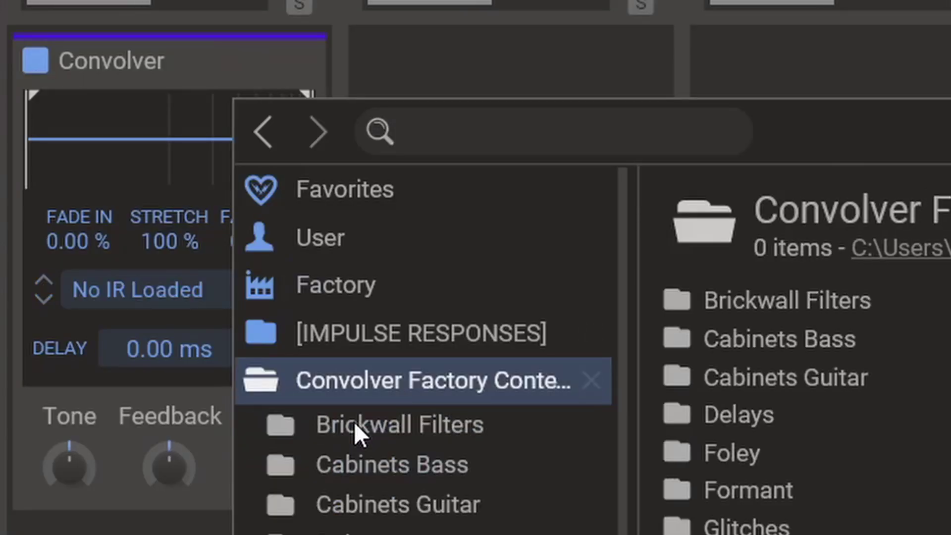
# Load the Chow Matrix_dc impulse response from the DG Convolutions folder into the Convolver and reduce its stretch to about 18 %.
pyautogui.click(303, 381)
pyautogui.click(363, 427)
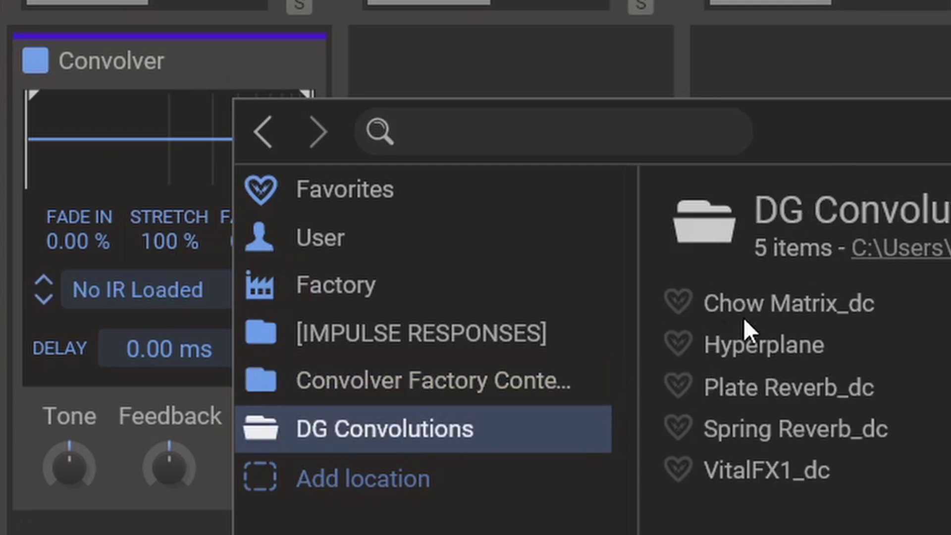
pyautogui.doubleClick(766, 470)
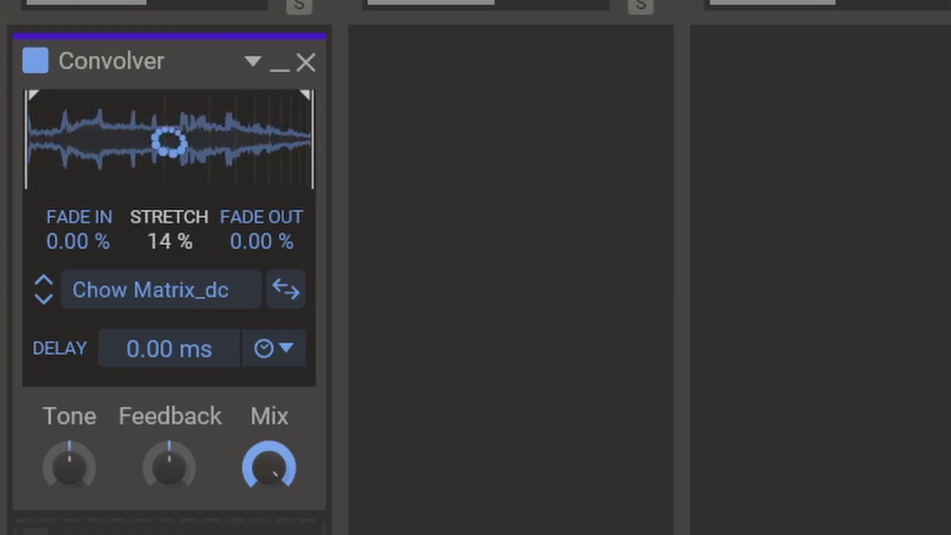
pyautogui.moveTo(170, 241); pyautogui.dragTo(169, 235)
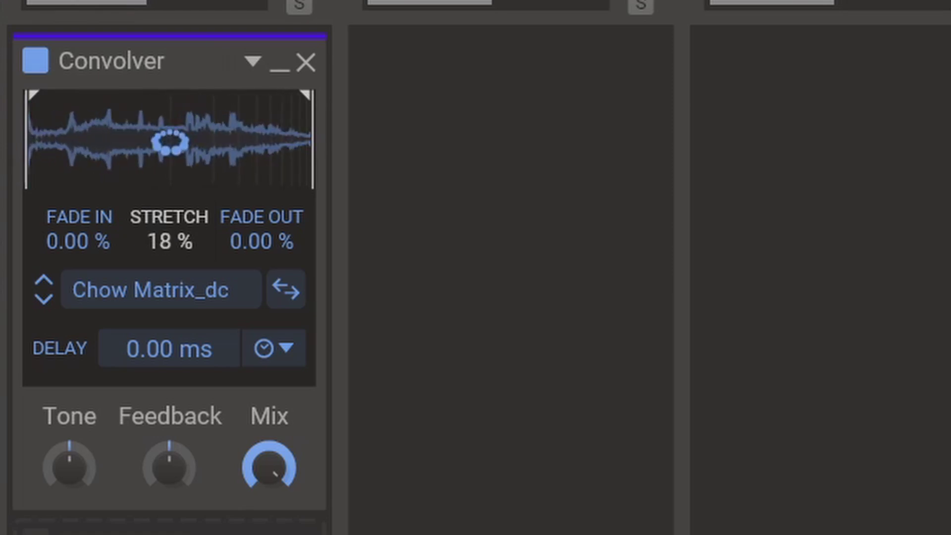
# Replace the Convolver's impulse response with Spring Reverb_dc and lower the mix to slightly above half.
pyautogui.moveTo(168, 142); pyautogui.dragTo(197, 290)
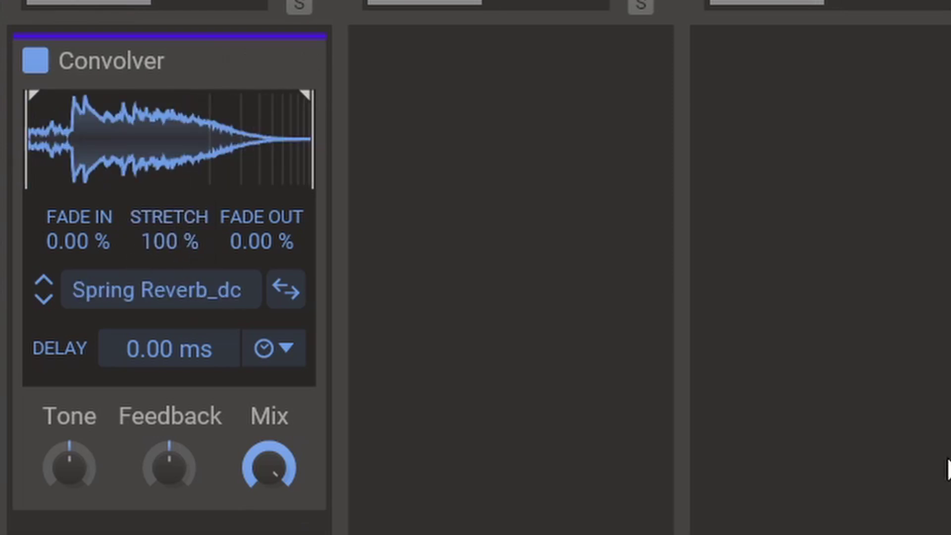
pyautogui.moveTo(255, 460); pyautogui.dragTo(254, 505)
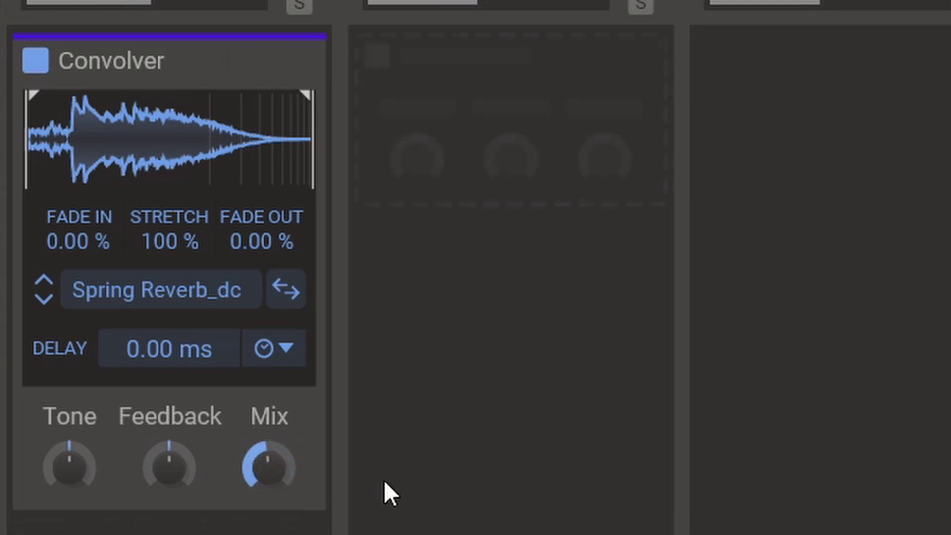
pyautogui.moveTo(263, 471); pyautogui.dragTo(263, 448)
# Try a 46 % stretch on the spring impulse response, and trim off roughly its first third with the mix lowered.
pyautogui.moveTo(215, 230); pyautogui.dragTo(214, 258)
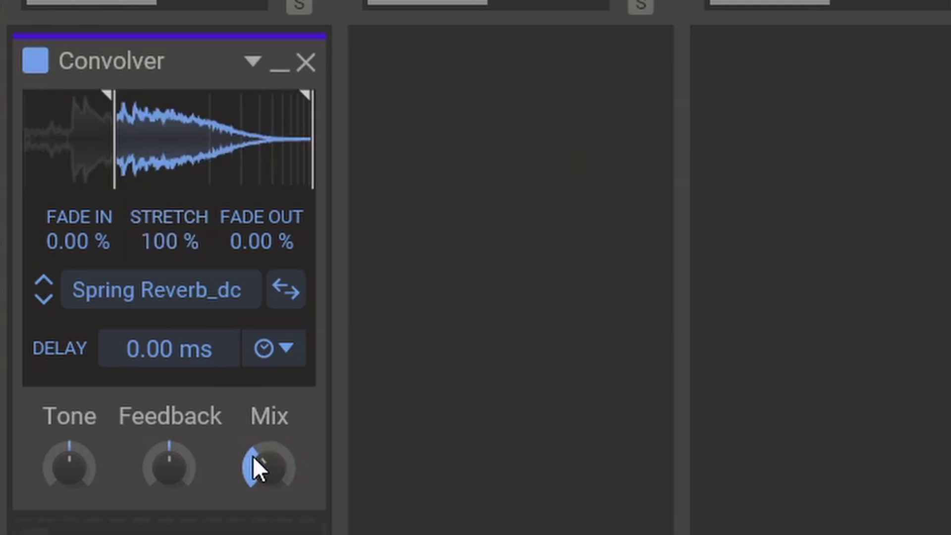
pyautogui.moveTo(252, 455); pyautogui.dragTo(252, 465)
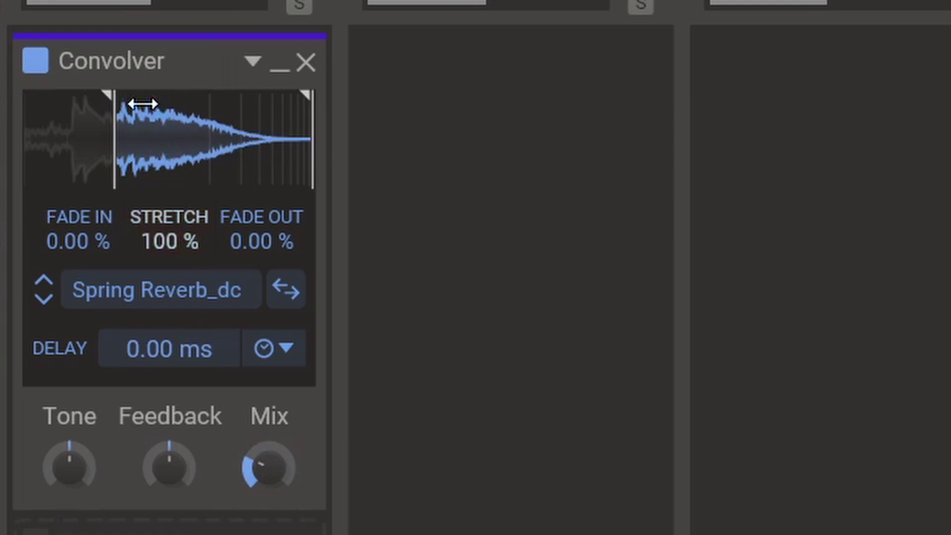
pyautogui.moveTo(96, 166); pyautogui.dragTo(185, 166)
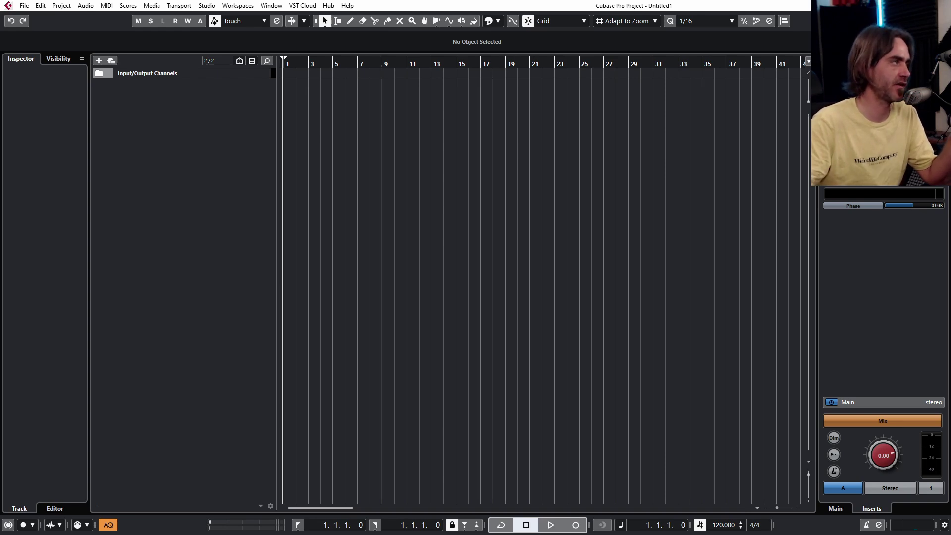
# Generate a 3.0-second mono test tone at 24-bit and 44100 Hz in Voxengo Deconvolver, and minimise its window.
pyautogui.moveTo(0, 195); pyautogui.dragTo(401, 206)
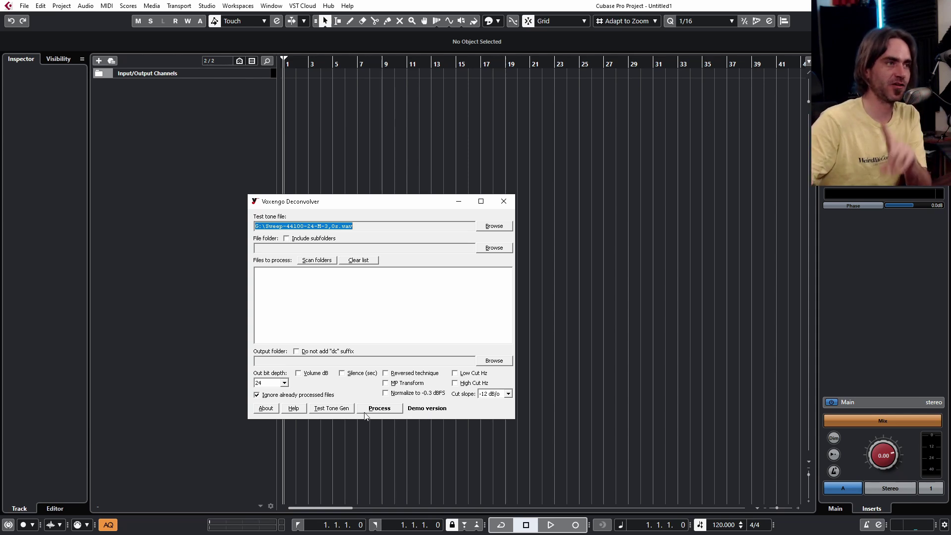
pyautogui.click(342, 410)
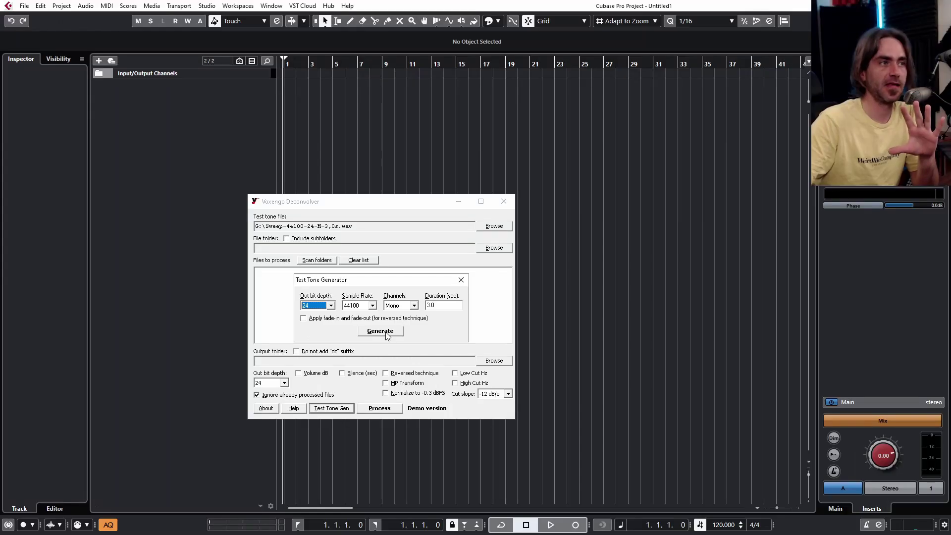
pyautogui.click(355, 460)
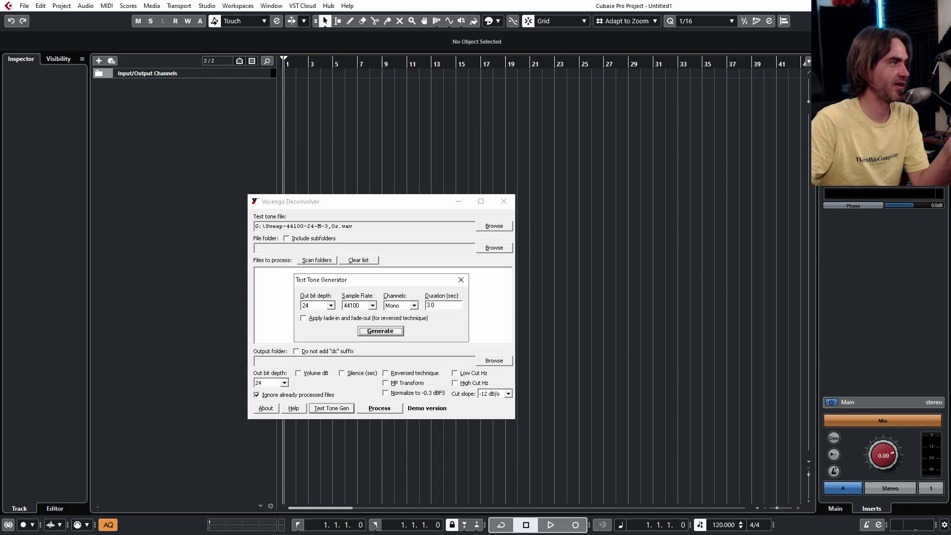
pyautogui.click(461, 280)
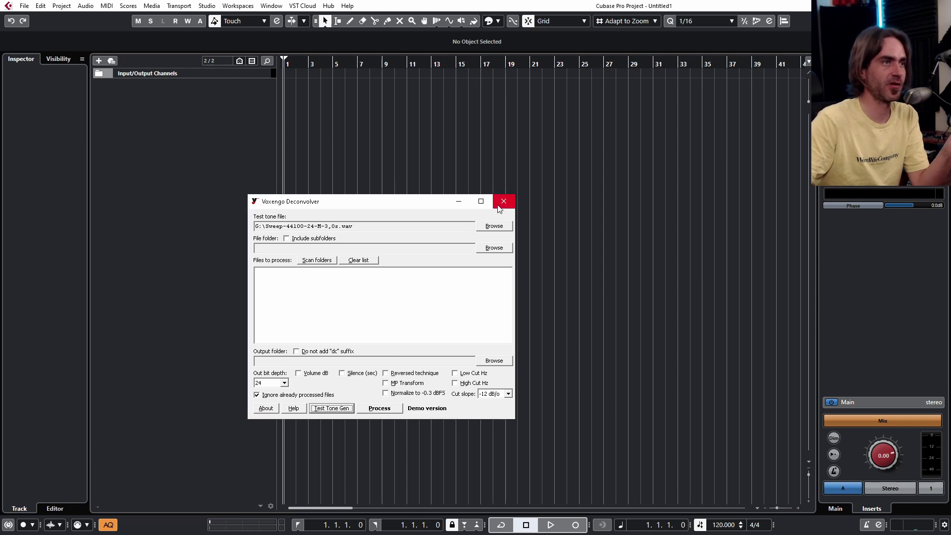
pyautogui.click(458, 201)
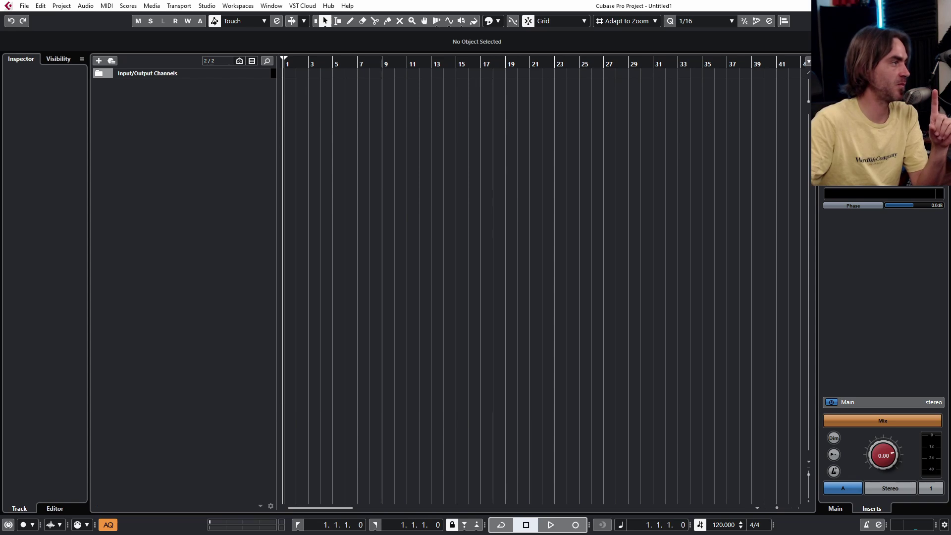
# Import the Sweep audio file onto a new track at bar 1 and search the control room's insert effects for "ref".
pyautogui.moveTo(265, 119); pyautogui.dragTo(289, 90)
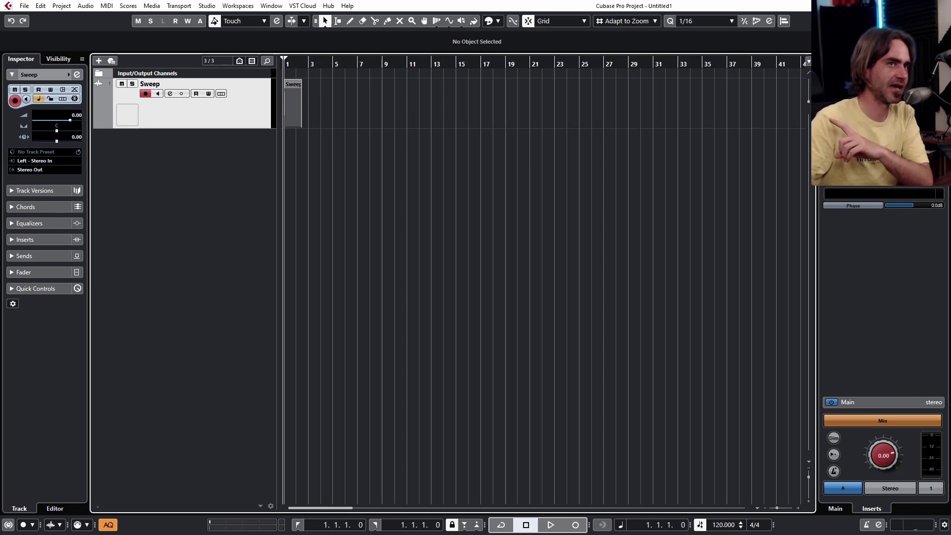
pyautogui.click(883, 128)
pyautogui.write('ref')
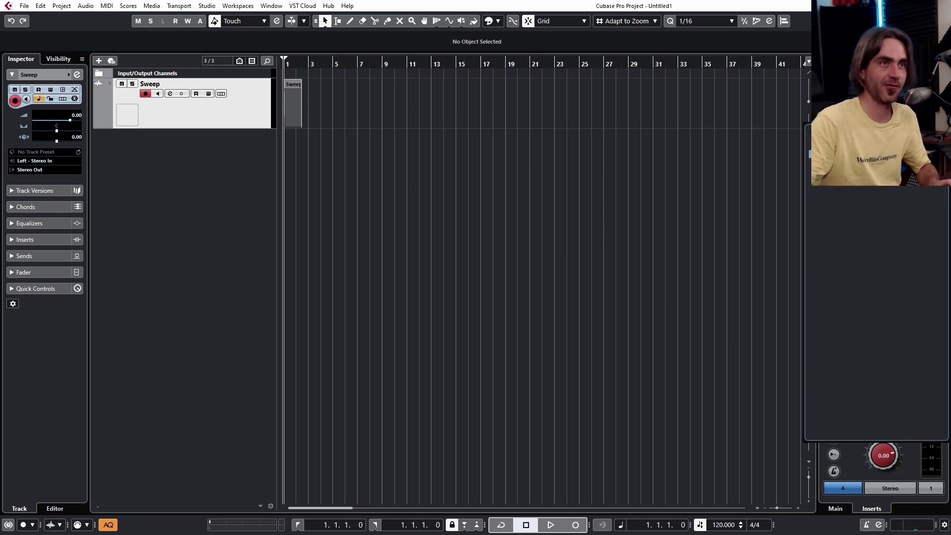
pyautogui.press('Return')
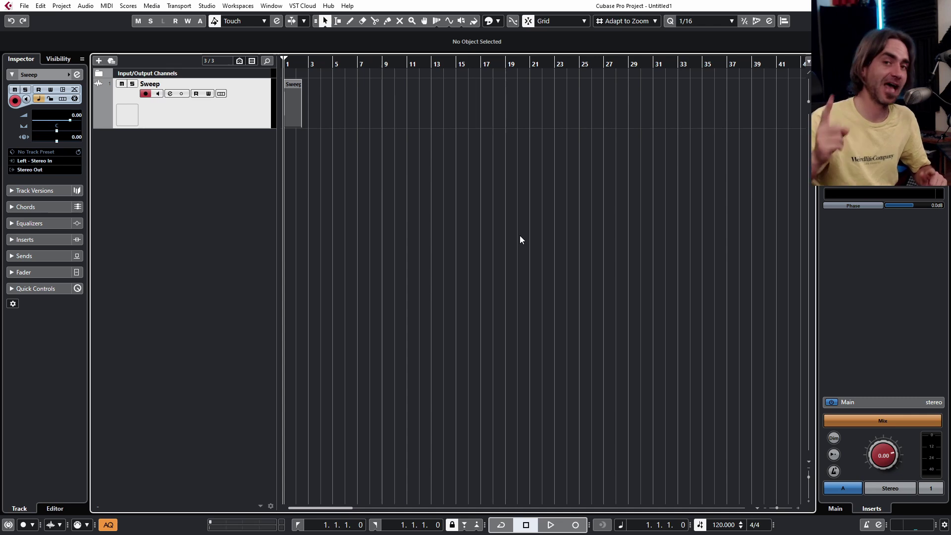
# Load Rev SPRING-636 into the Sweep track's second insert slot and turn its blend fully to reverb.
pyautogui.scroll(2, 423, 261)
pyautogui.hscroll(-3, 421, 260)
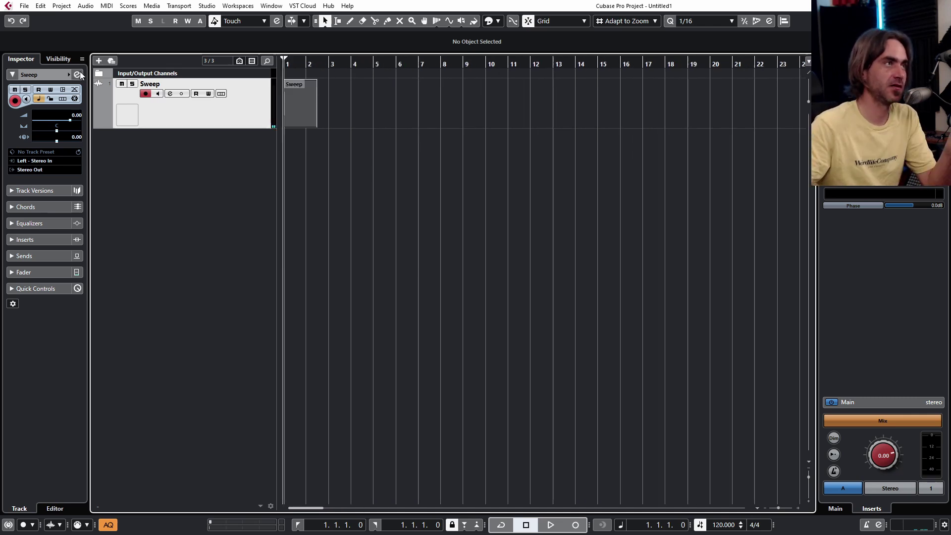
pyautogui.click(77, 74)
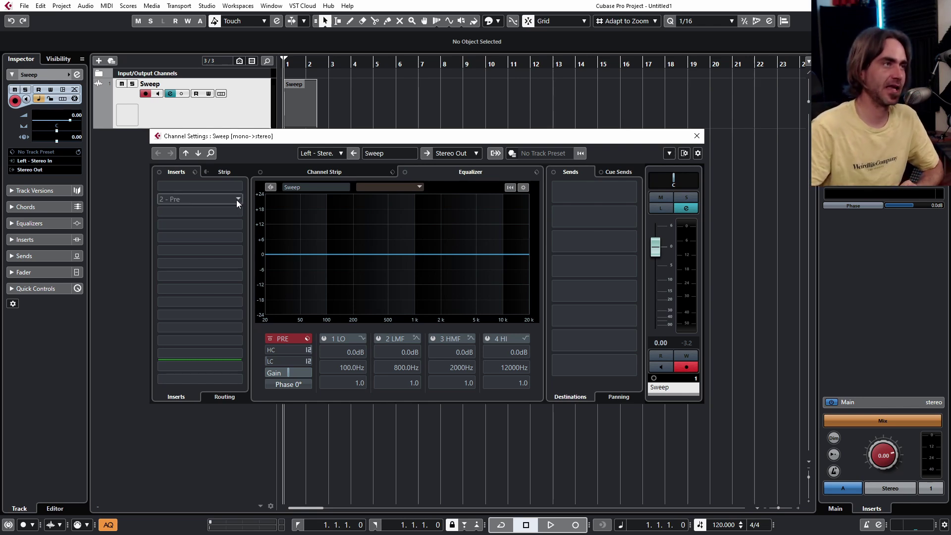
pyautogui.click(190, 199)
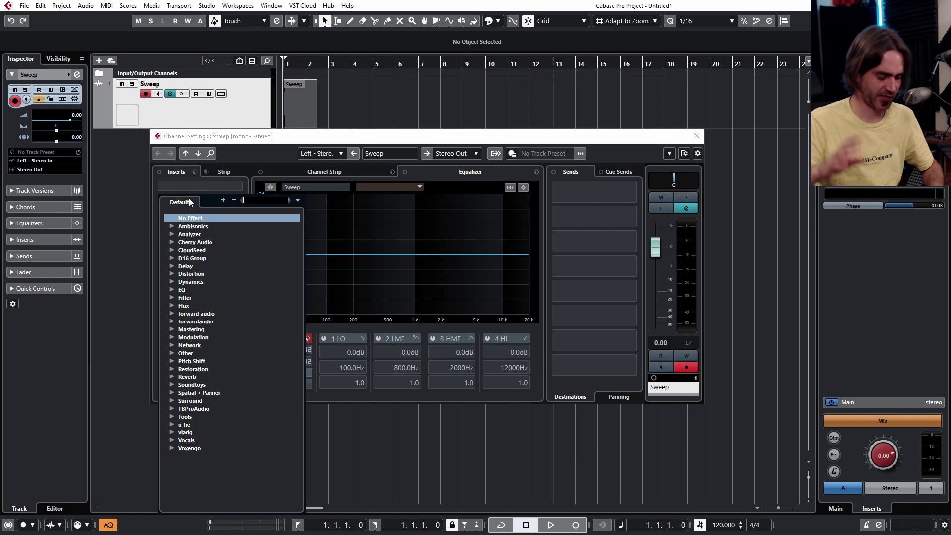
pyautogui.write('rev')
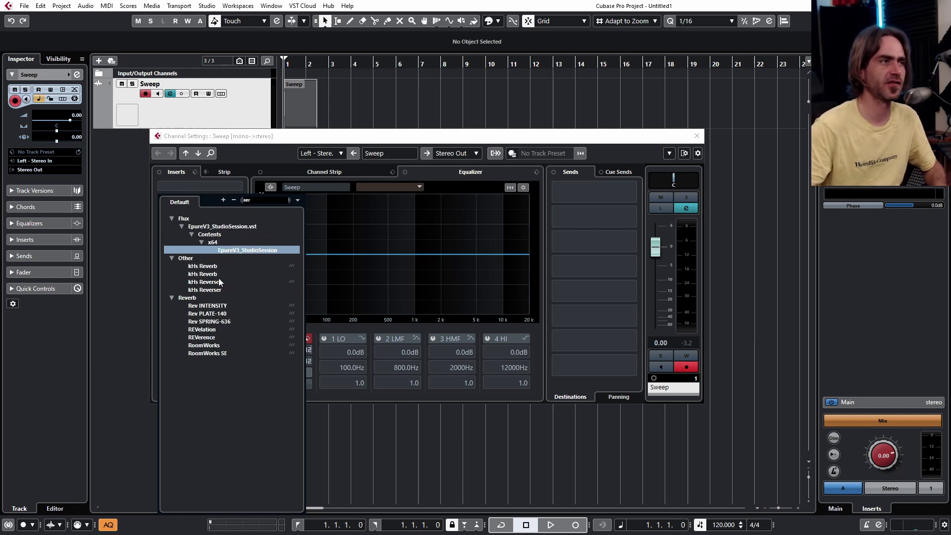
pyautogui.click(202, 330)
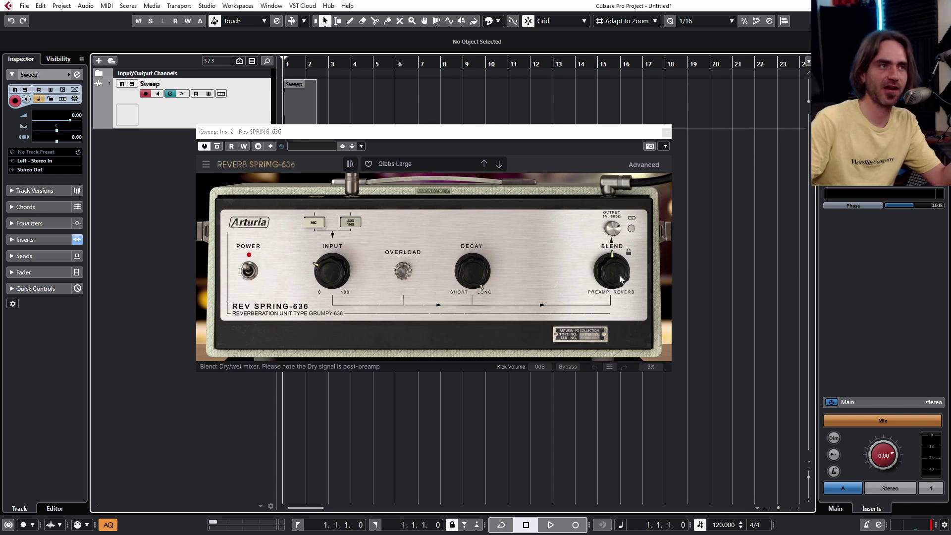
pyautogui.moveTo(619, 277); pyautogui.dragTo(619, 237)
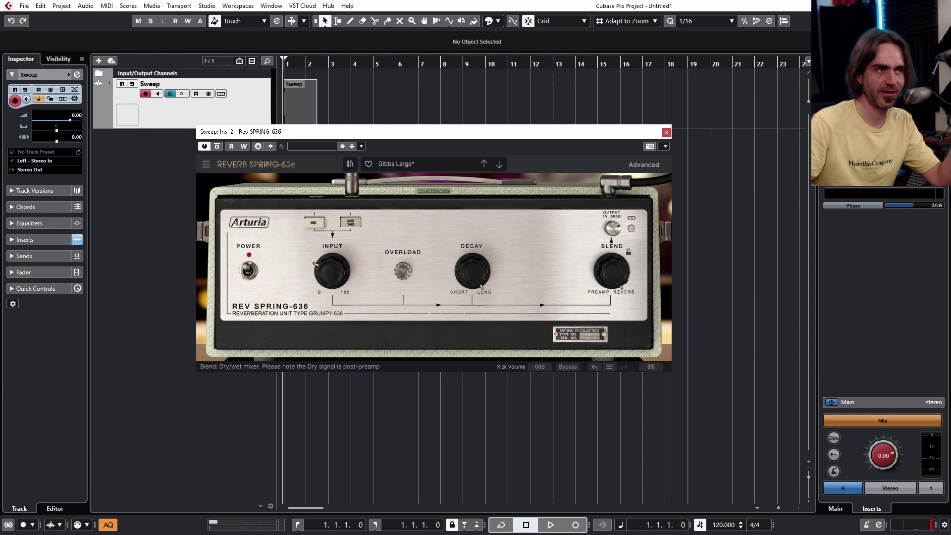
pyautogui.moveTo(608, 279); pyautogui.dragTo(607, 282)
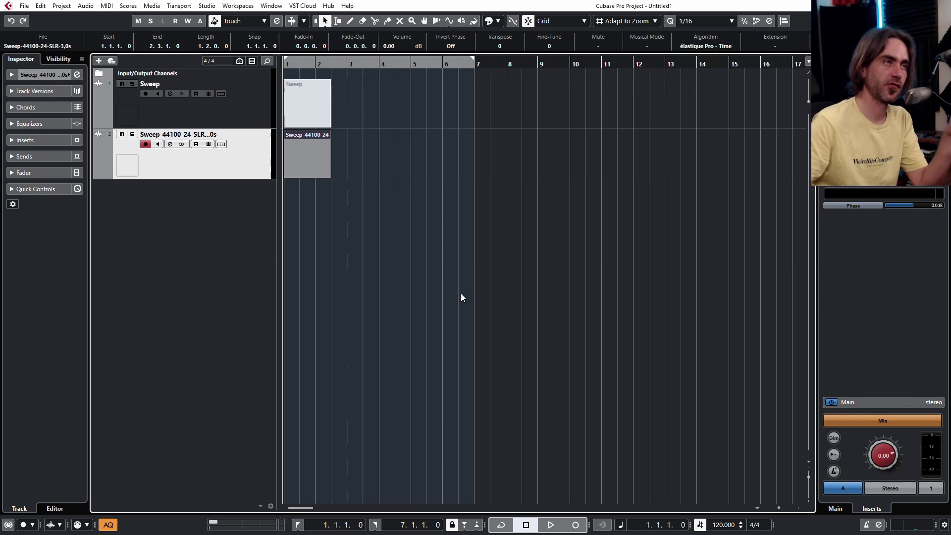
# Insert ChowMatrix in the stereo sweep track's second slot and audition the sweep through its Lush preset.
pyautogui.click(234, 114)
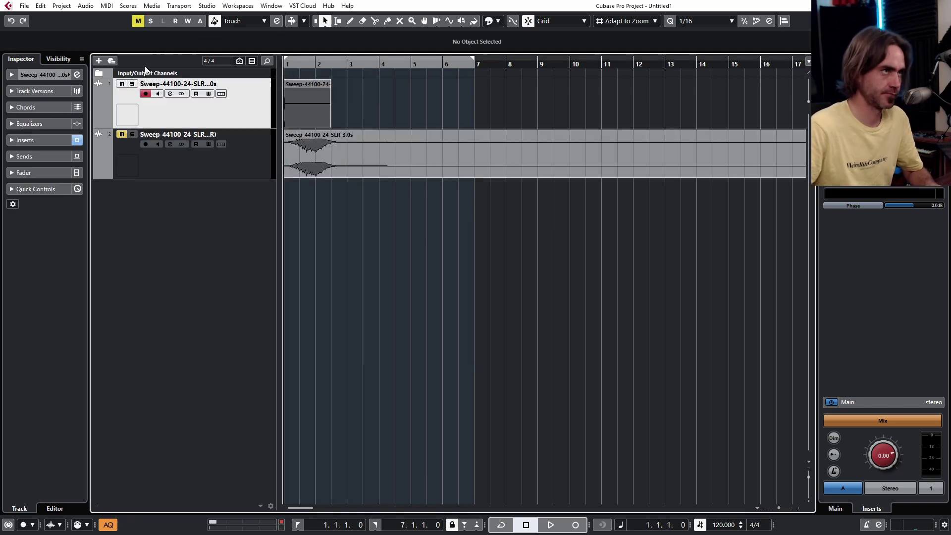
pyautogui.press('space')
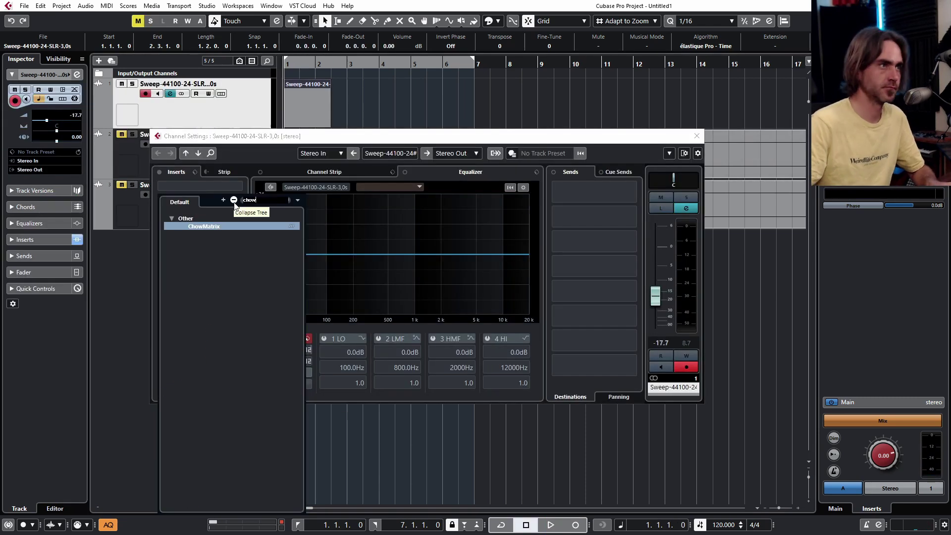
pyautogui.click(219, 227)
pyautogui.press('space')
pyautogui.click(480, 401)
pyautogui.moveTo(484, 415)
pyautogui.click(572, 429)
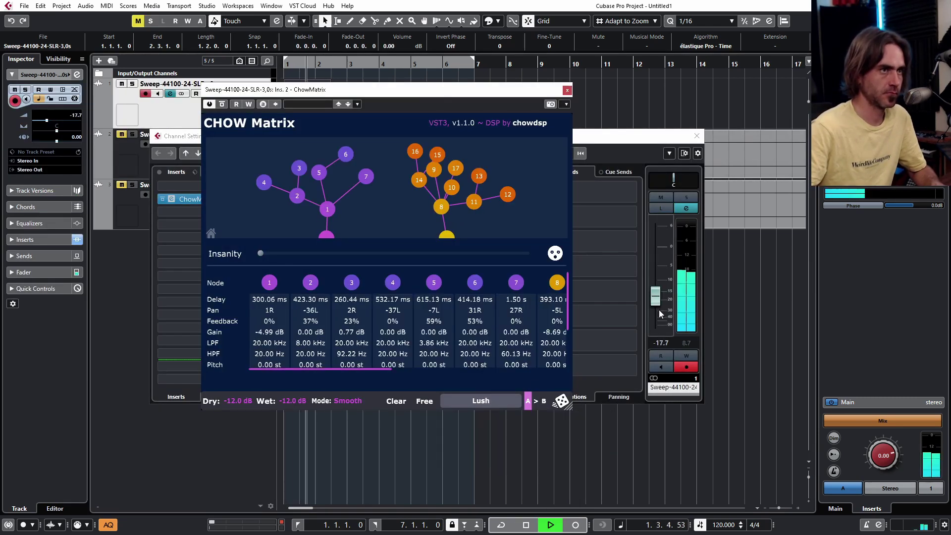
# Raise the stereo sweep track's level to -4.99 dB and set ChowMatrix's Insanity to maximum.
pyautogui.moveTo(656, 299); pyautogui.dragTo(657, 269)
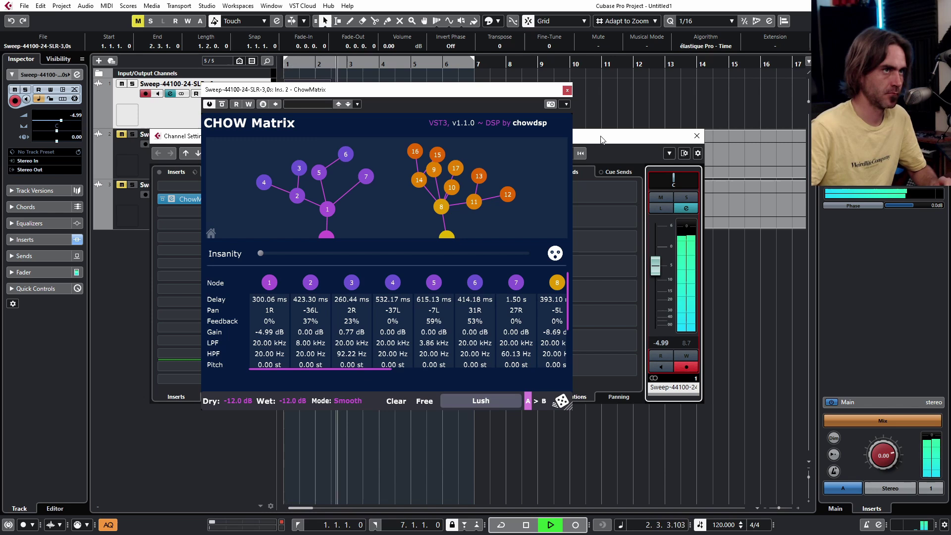
pyautogui.click(567, 90)
pyautogui.moveTo(260, 253); pyautogui.dragTo(503, 248)
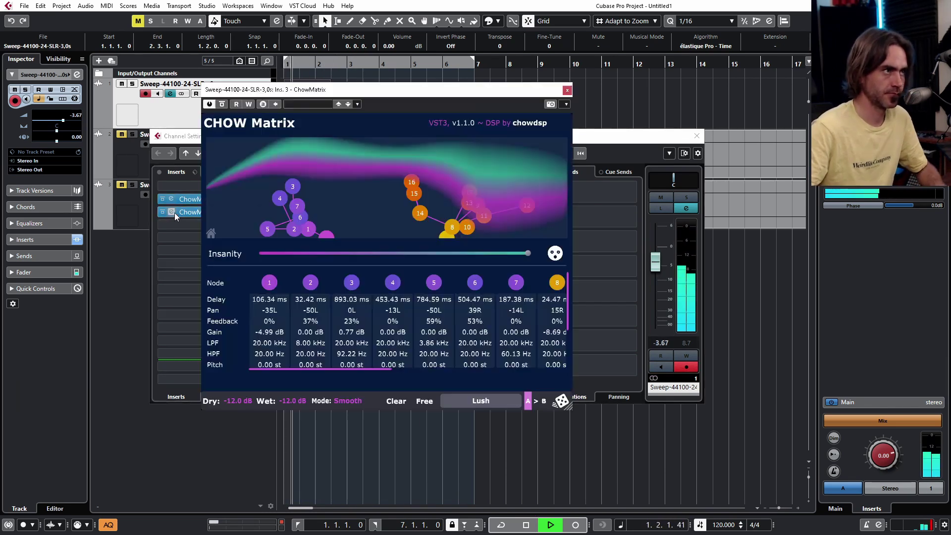
# Randomise a second ChowMatrix in the third insert slot with low Insanity, and raise the track level to 2.65 dB.
pyautogui.click(562, 401)
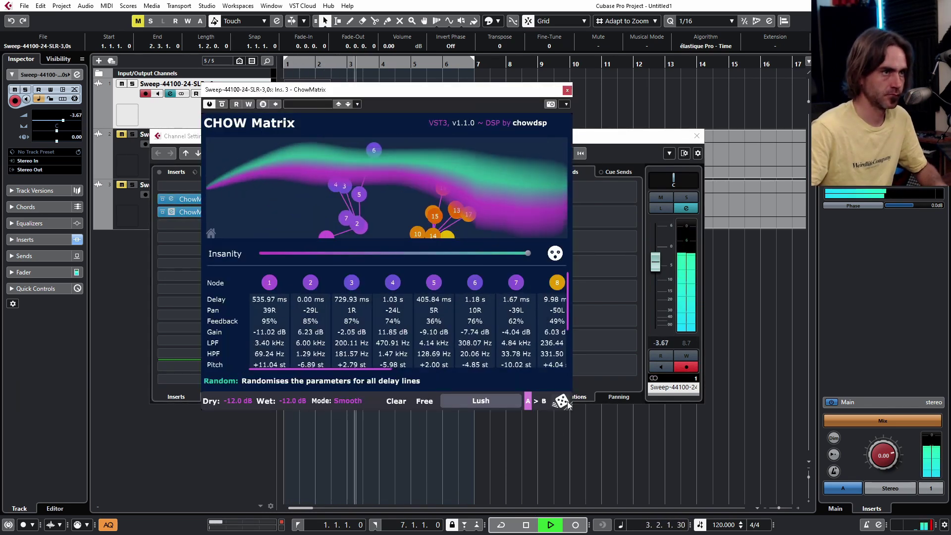
pyautogui.click(564, 401)
pyautogui.click(346, 253)
pyautogui.moveTo(655, 261); pyautogui.dragTo(656, 246)
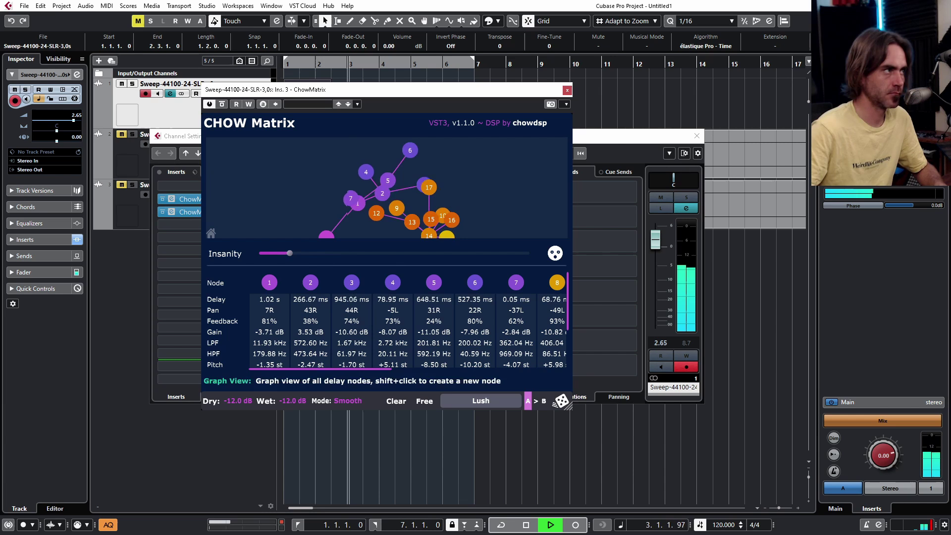
pyautogui.click(560, 400)
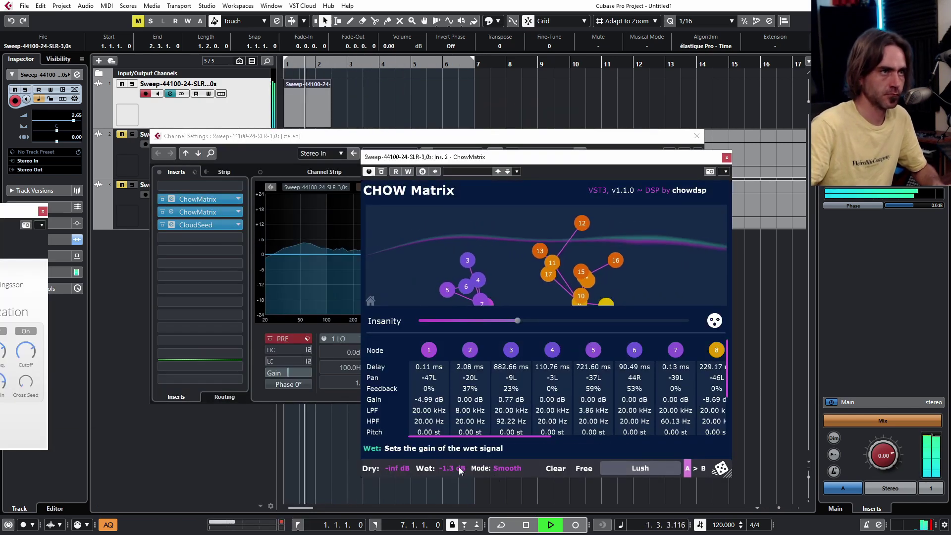
pyautogui.click(171, 199)
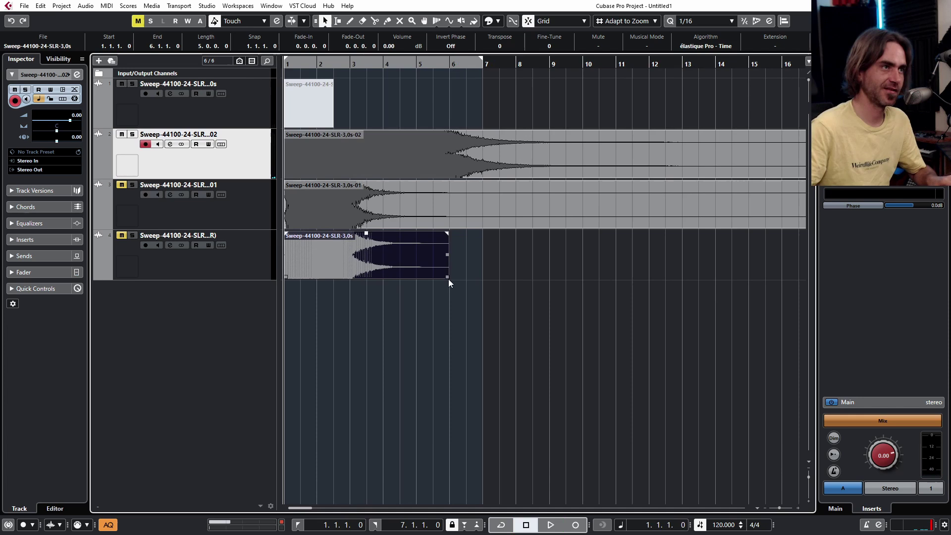
# Trim the lowest sweep recording to end at 5.3.1 with a short fade-out, and cut the -01 recording's tail from bar 6.
pyautogui.moveTo(447, 279); pyautogui.dragTo(430, 268)
pyautogui.moveTo(431, 233); pyautogui.dragTo(424, 231)
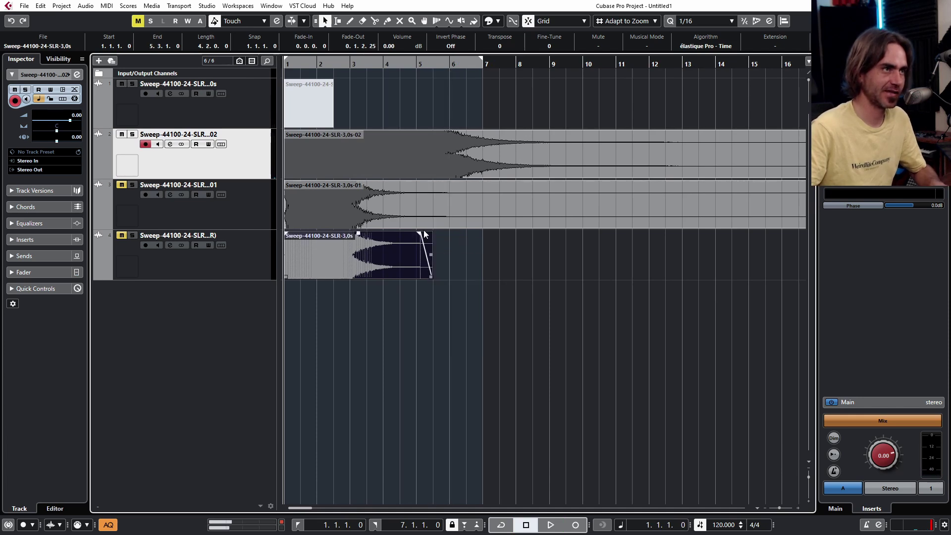
pyautogui.click(450, 213)
pyautogui.keyDown('alt'); pyautogui.click(454, 214); pyautogui.keyUp('alt')
pyautogui.press('Delete')
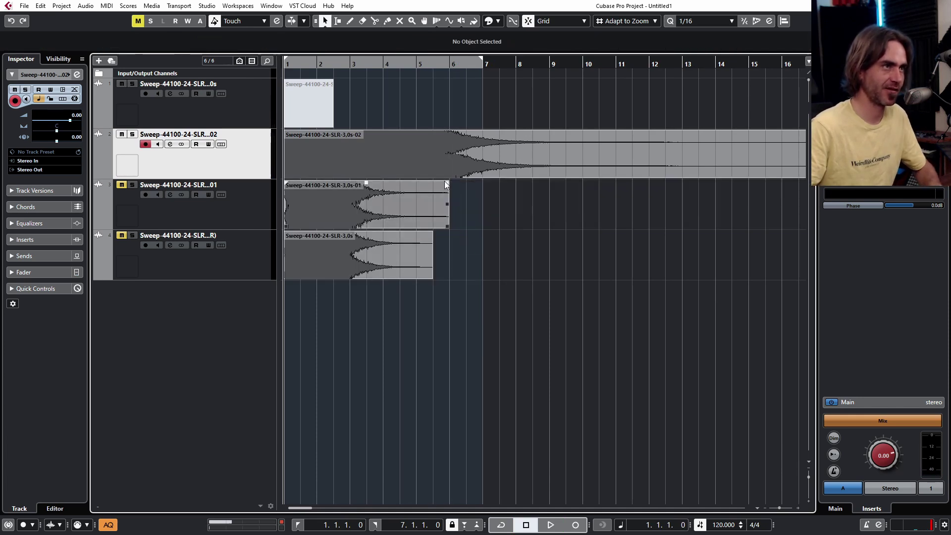
pyautogui.click(444, 180)
# Split the -02 sweep recording at bar 13, delete the part after it and give the remaining clip a short fade-out.
pyautogui.press('3')
pyautogui.press('g')
pyautogui.click(552, 168)
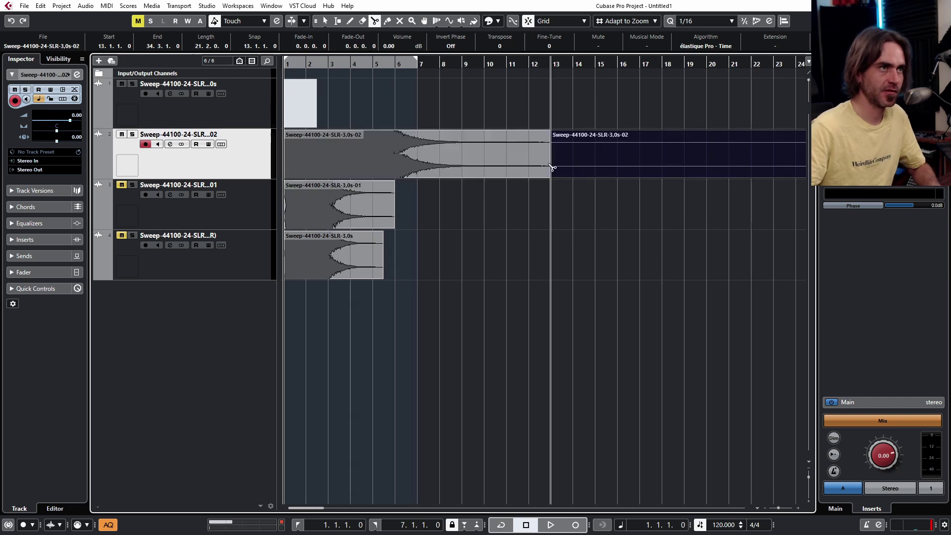
pyautogui.press('1')
pyautogui.press('Delete')
pyautogui.moveTo(548, 131); pyautogui.dragTo(538, 132)
pyautogui.press('g')
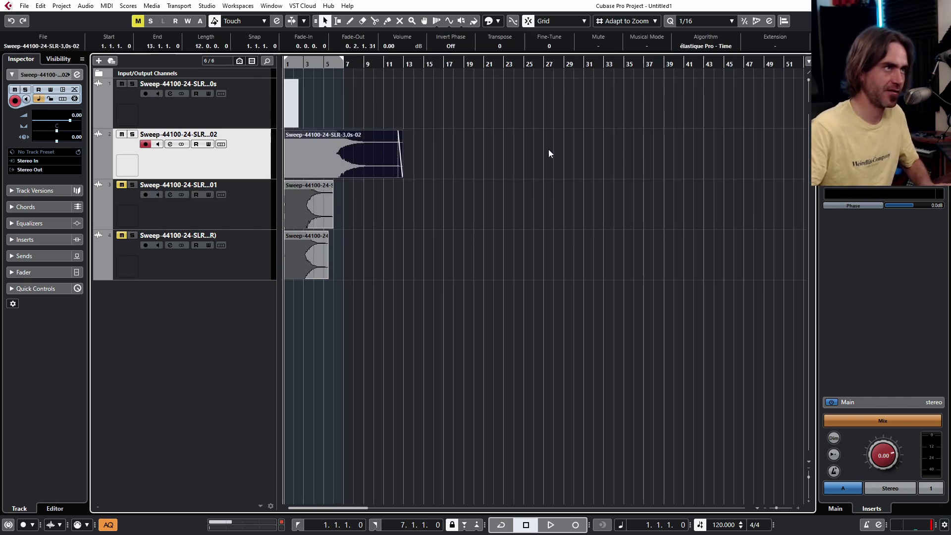
pyautogui.press('h')
pyautogui.press('h')
pyautogui.press('h')
pyautogui.press('h')
pyautogui.click(381, 311)
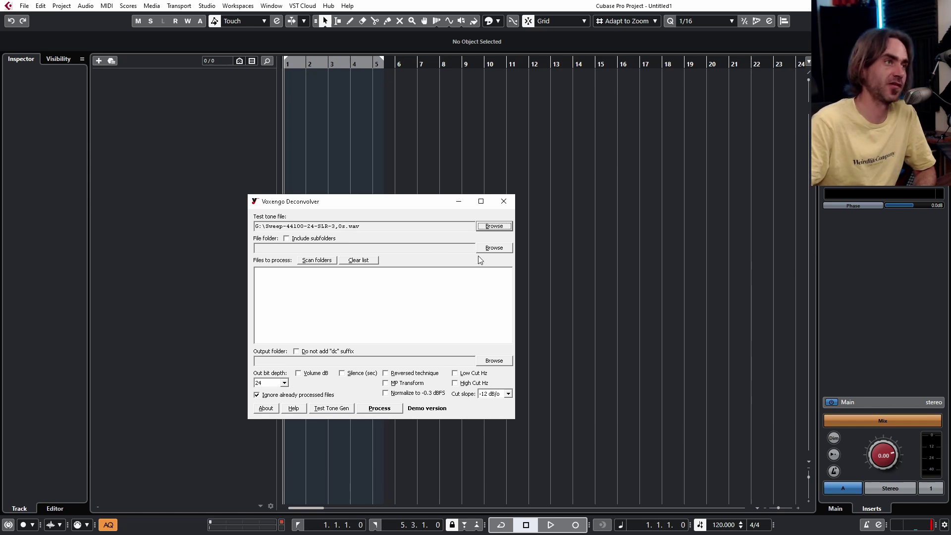
# In Voxengo Deconvolver, set the file and output folders to G:\ and try to process all three recordings together.
pyautogui.click(497, 251)
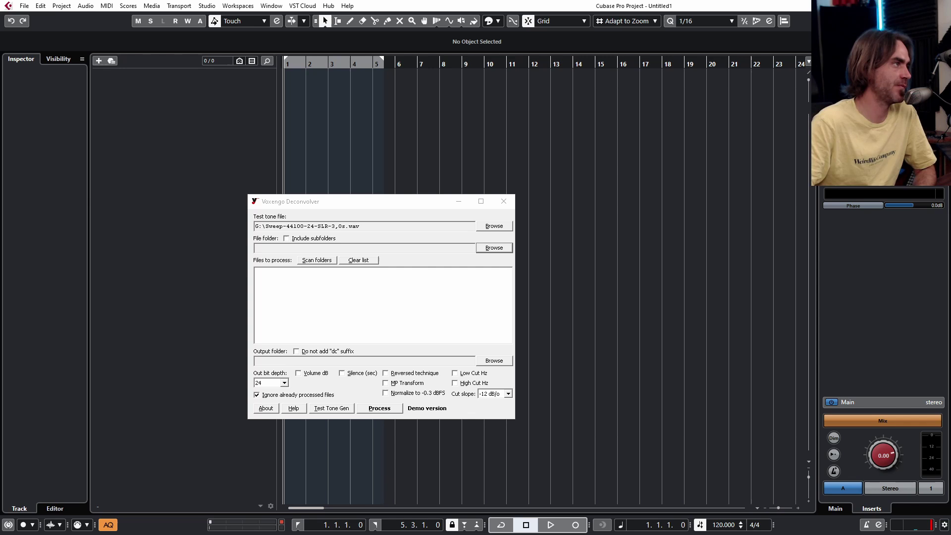
pyautogui.press('Return')
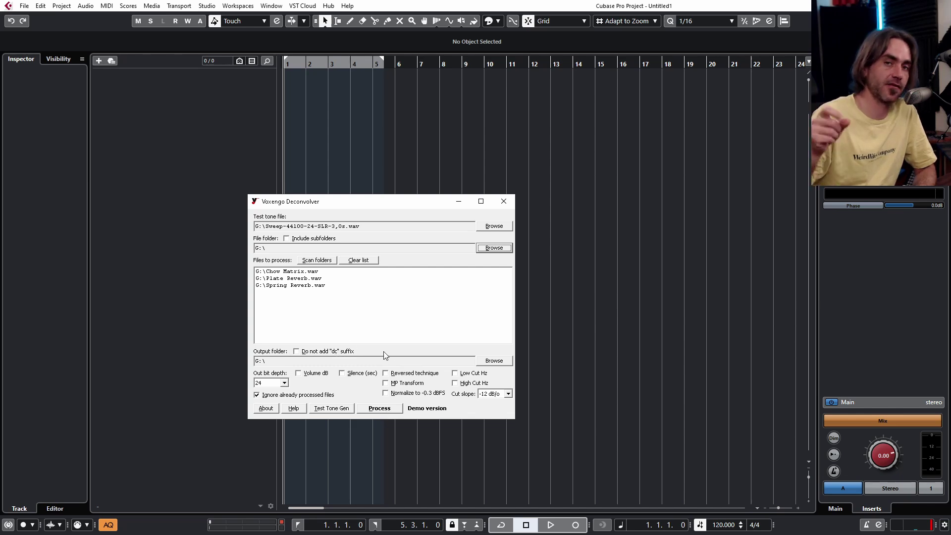
pyautogui.click(374, 410)
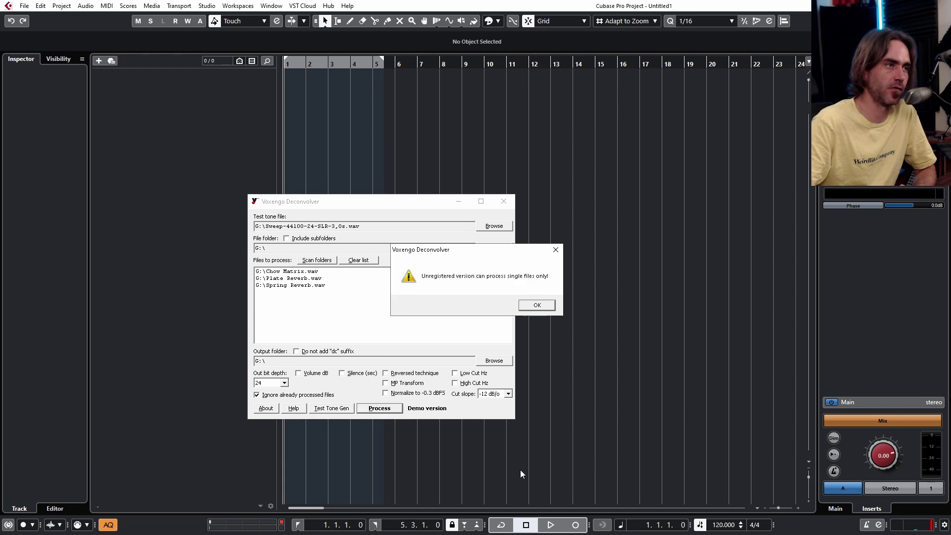
pyautogui.click(530, 306)
# Remove Spring Reverb.wav and Plate Reverb.wav from the files to process, and deconvolve Chow Matrix.wav alone.
pyautogui.click(302, 285)
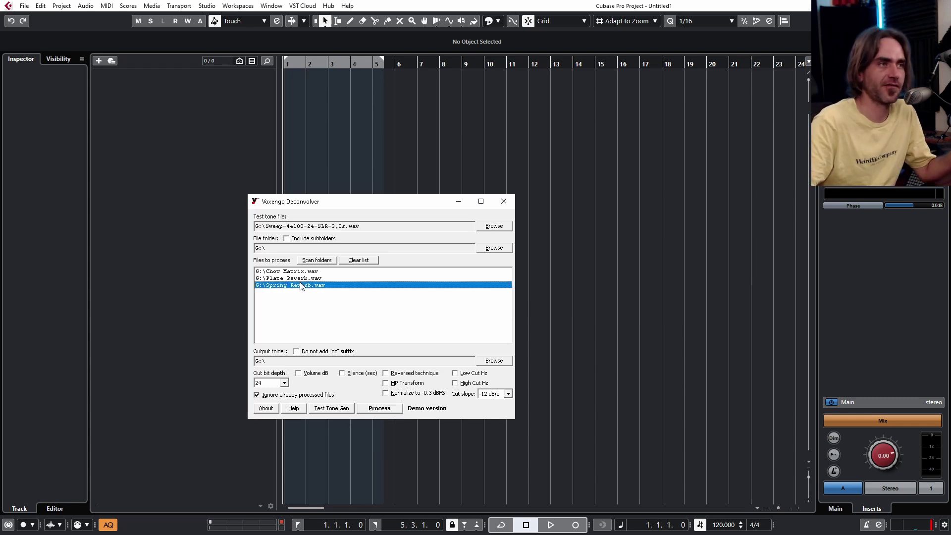
pyautogui.press('Delete')
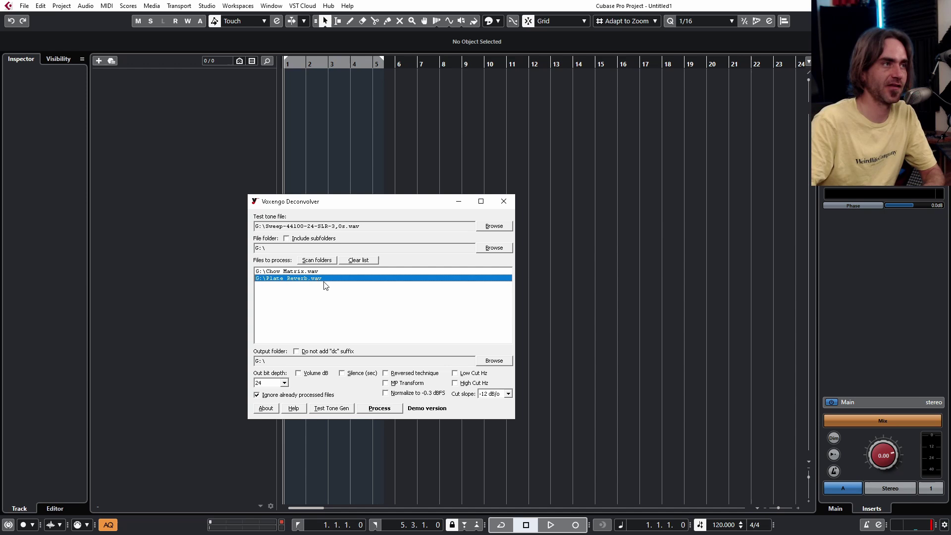
pyautogui.press('Delete')
pyautogui.click(380, 407)
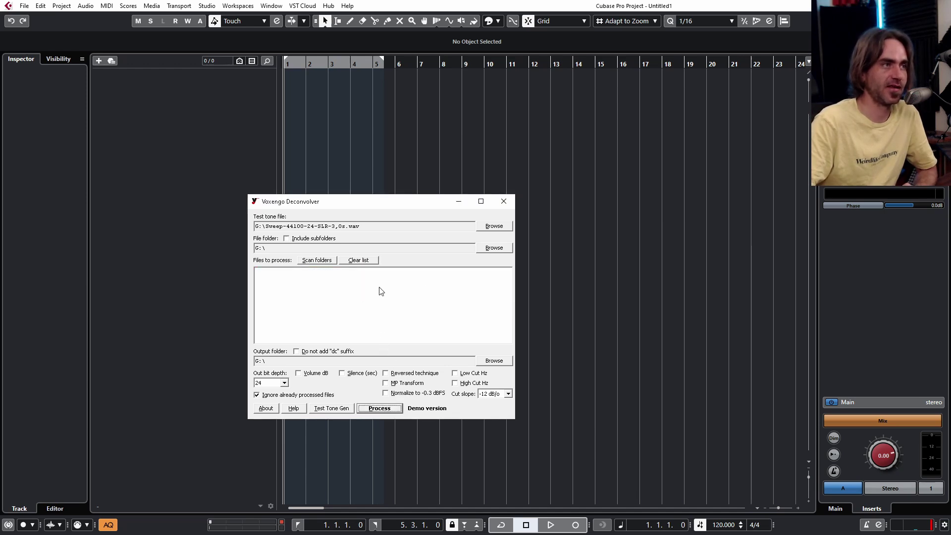
pyautogui.click(281, 186)
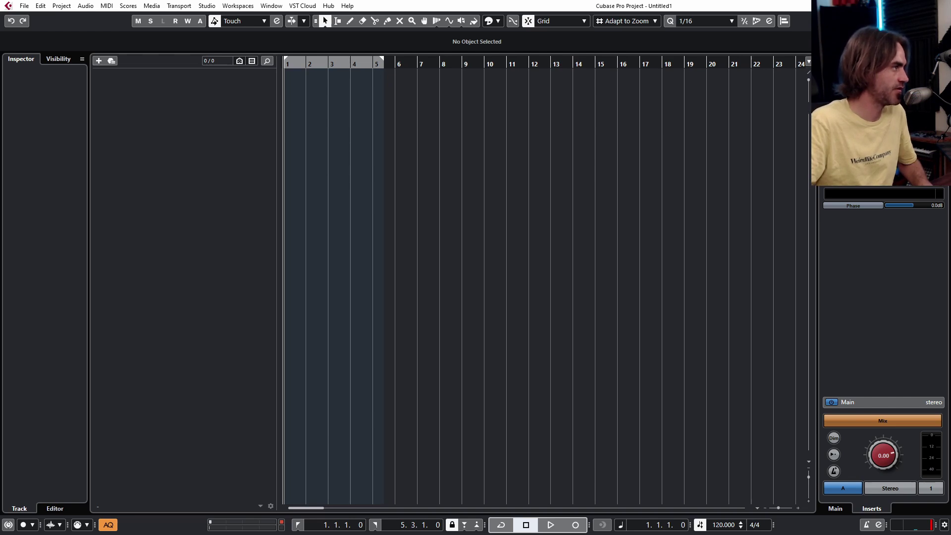
pyautogui.rightClick(175, 155)
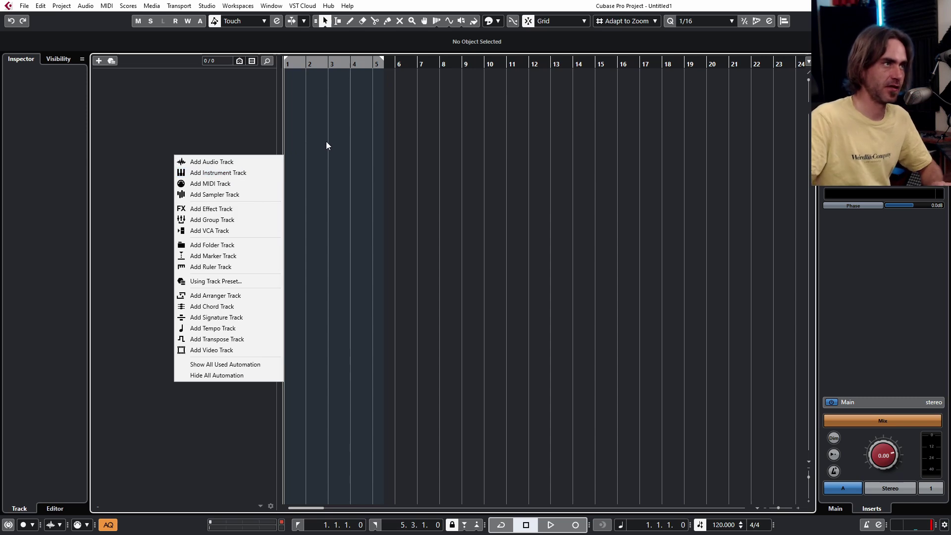
pyautogui.click(345, 137)
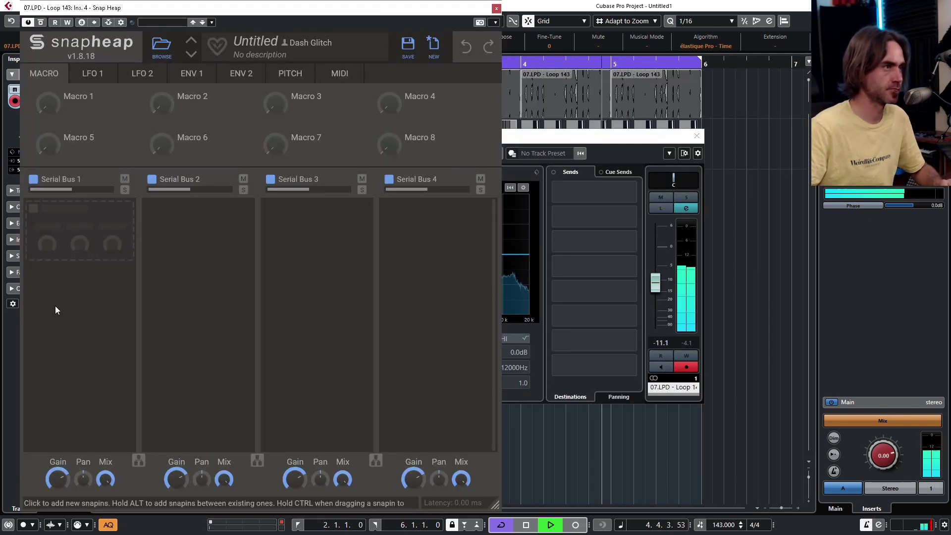
# Add a Convolver to Serial Bus 1 in Snap Heap and load Chow Matrix_dc from the DG Convolutions folder.
pyautogui.click(60, 242)
pyautogui.click(94, 356)
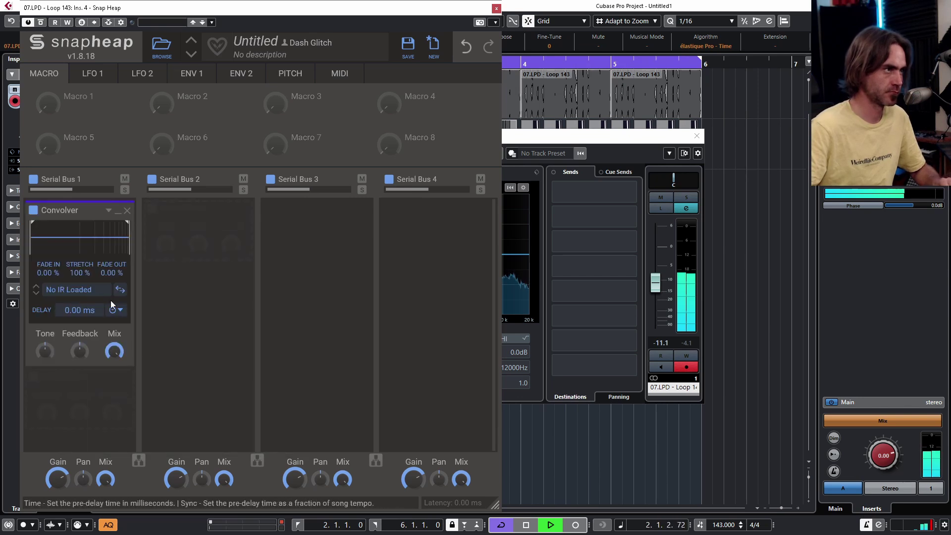
pyautogui.click(79, 287)
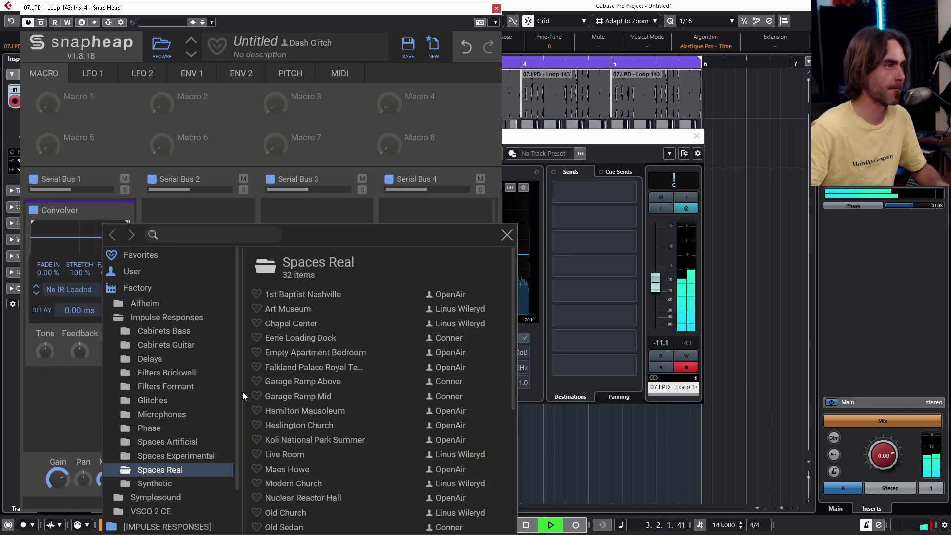
pyautogui.click(112, 291)
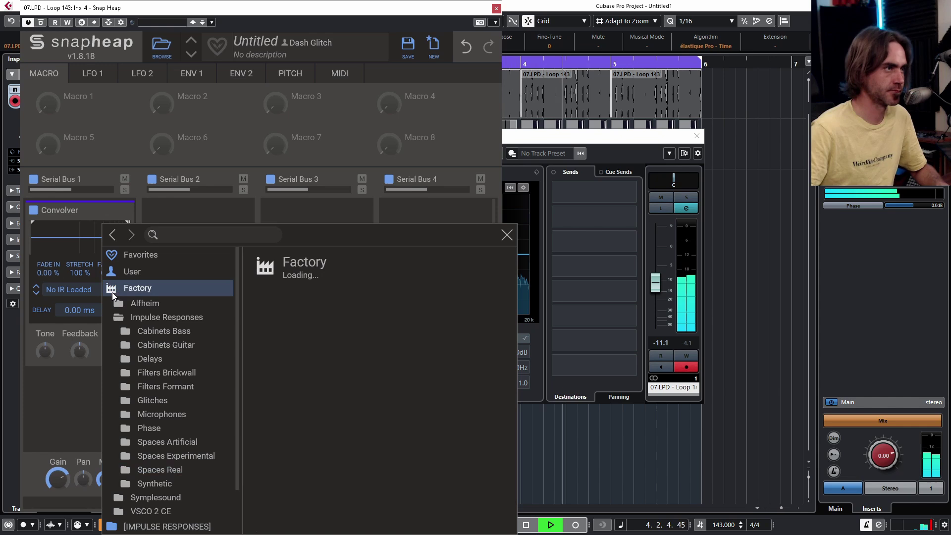
pyautogui.click(132, 337)
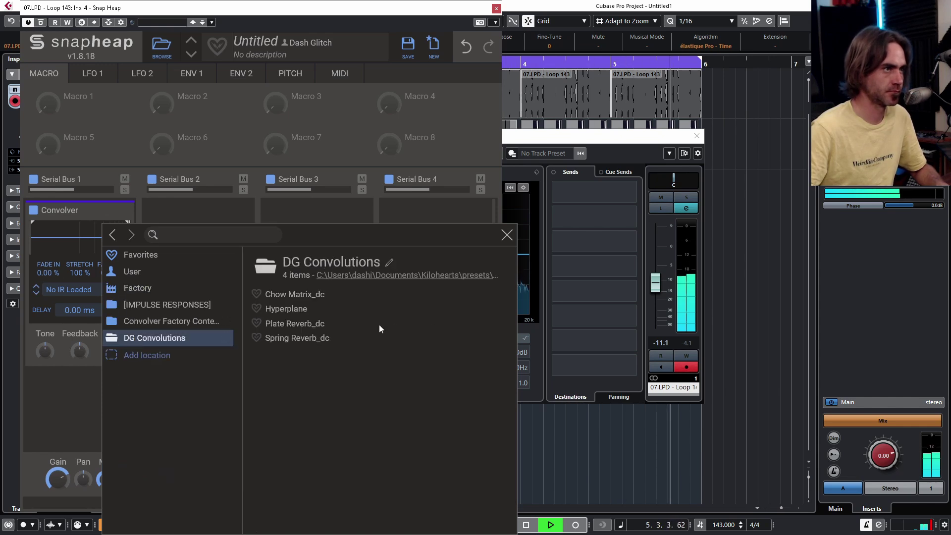
pyautogui.click(298, 295)
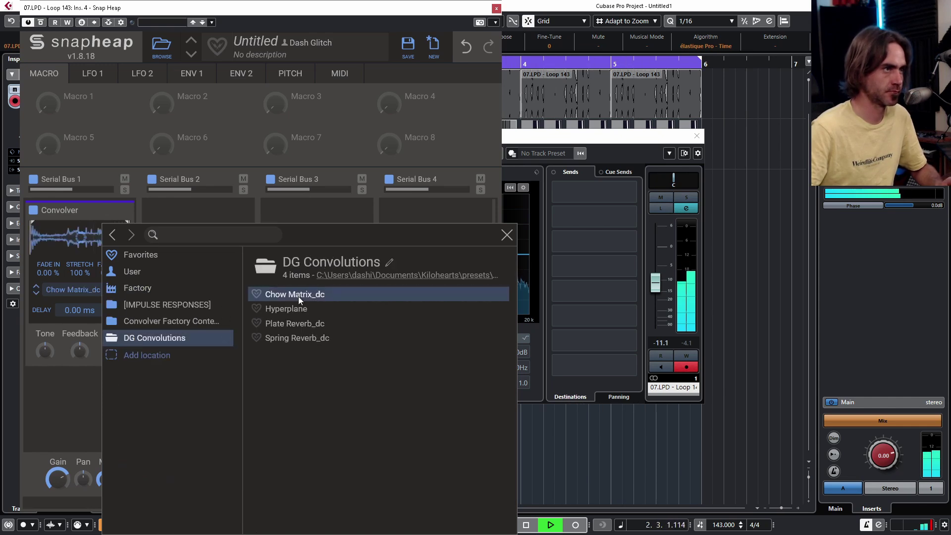
pyautogui.click(506, 235)
pyautogui.click(206, 247)
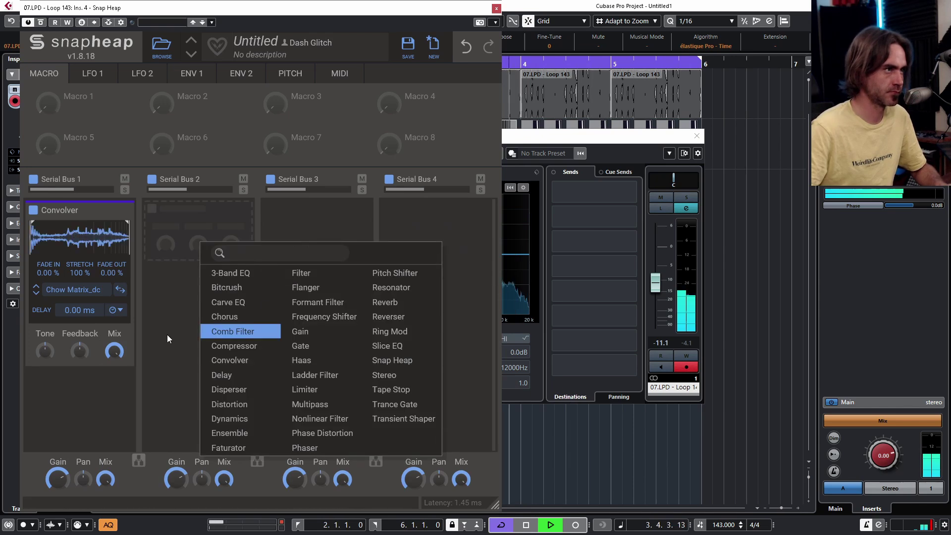
pyautogui.click(355, 120)
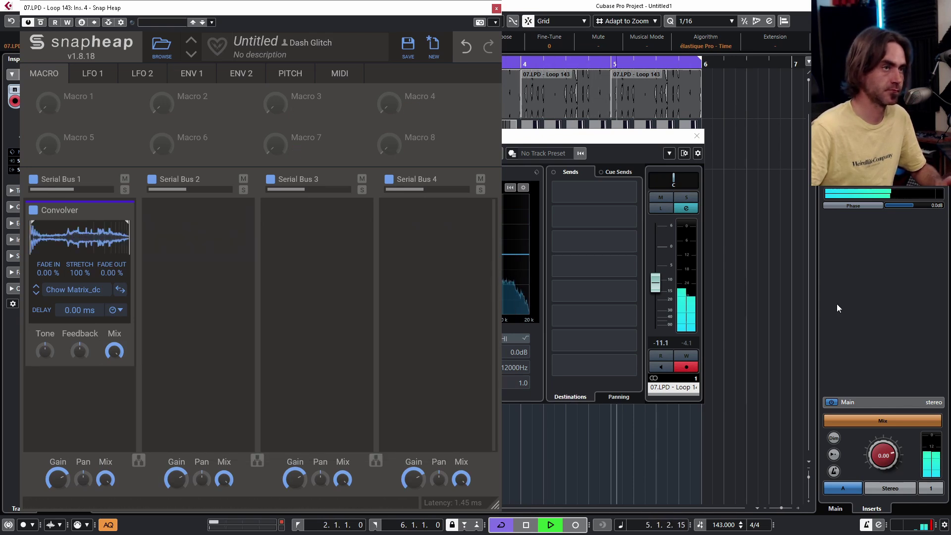
# Raise the loop track's level to -5.73 dB and try the Chow Matrix response with Stretch at 10 %.
pyautogui.moveTo(655, 282); pyautogui.dragTo(658, 270)
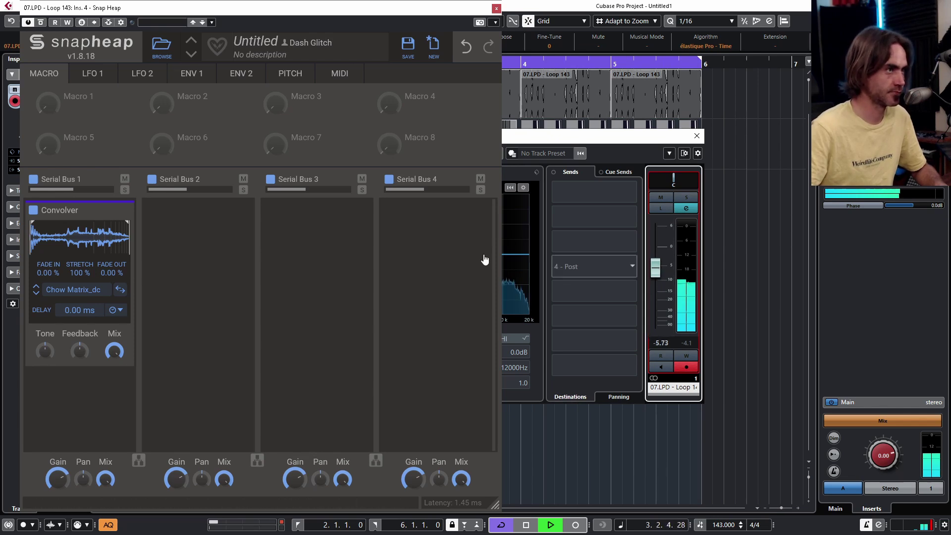
pyautogui.moveTo(80, 272)
pyautogui.mouseDown()
pyautogui.moveTo(72, 273)
pyautogui.moveTo(78, 253)
pyautogui.moveTo(78, 279)
pyautogui.mouseUp()
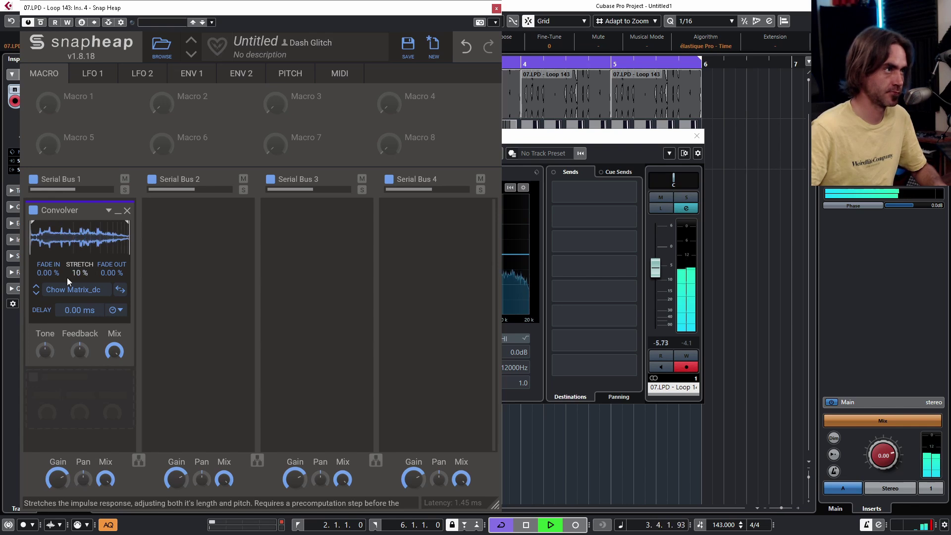
pyautogui.moveTo(129, 239)
pyautogui.mouseDown()
pyautogui.moveTo(43, 239)
pyautogui.moveTo(85, 245)
pyautogui.moveTo(79, 272)
pyautogui.moveTo(14, 257)
pyautogui.mouseUp()
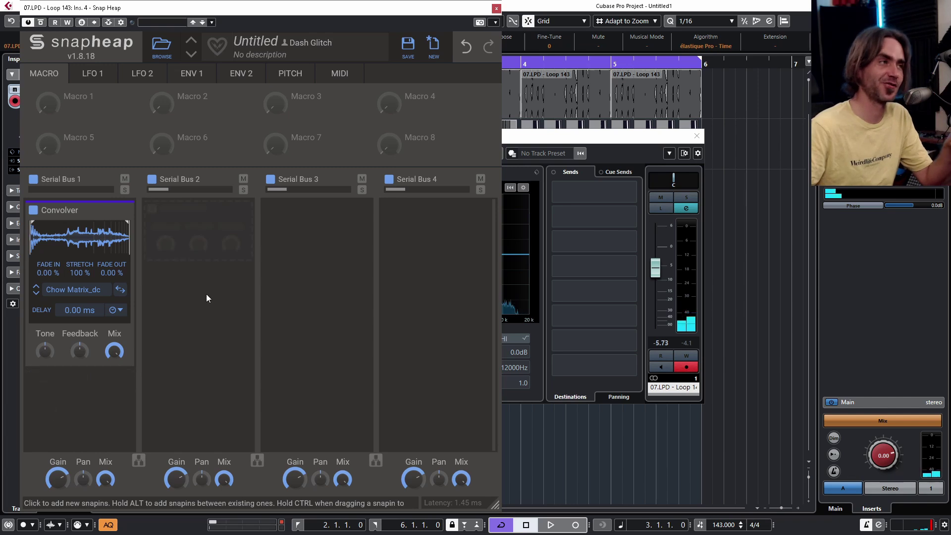
# Load Spring Reverb_dc into the Convolver, lower its Mix to 27 % and cut off the opening part of the response.
pyautogui.click(85, 294)
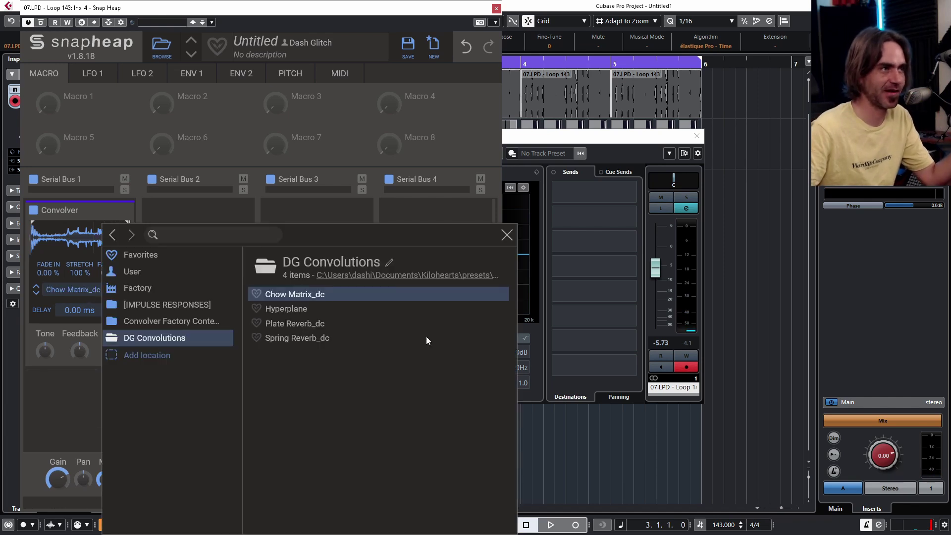
pyautogui.click(314, 340)
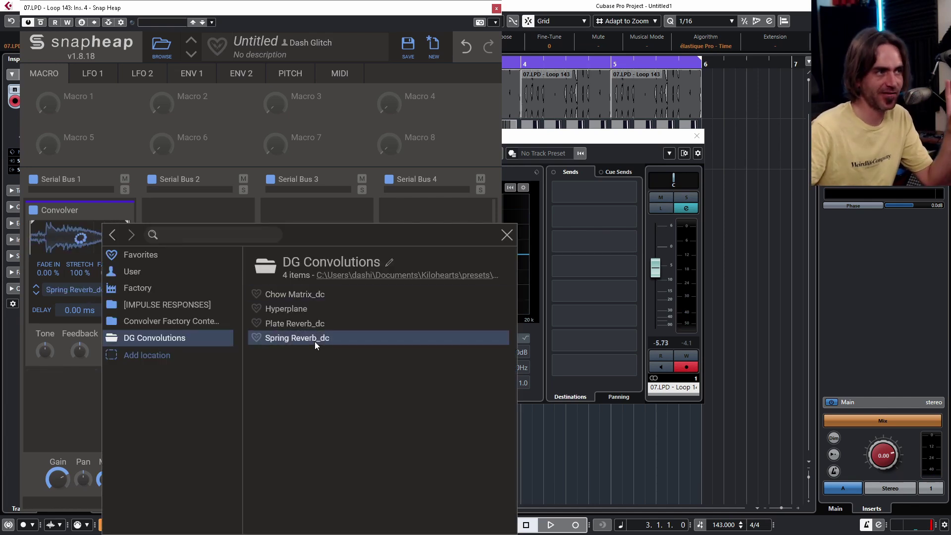
pyautogui.click(60, 404)
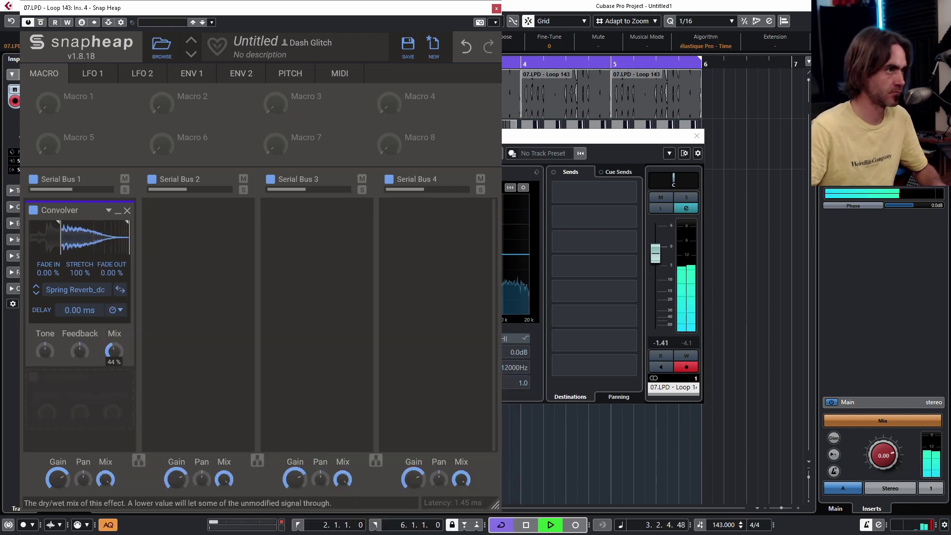
pyautogui.moveTo(114, 351); pyautogui.dragTo(114, 355)
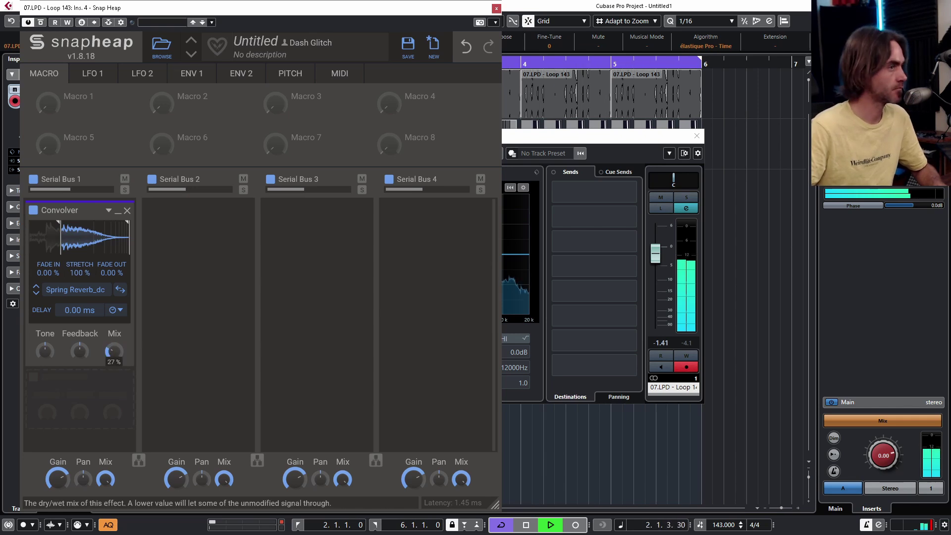
pyautogui.moveTo(55, 246); pyautogui.dragTo(86, 245)
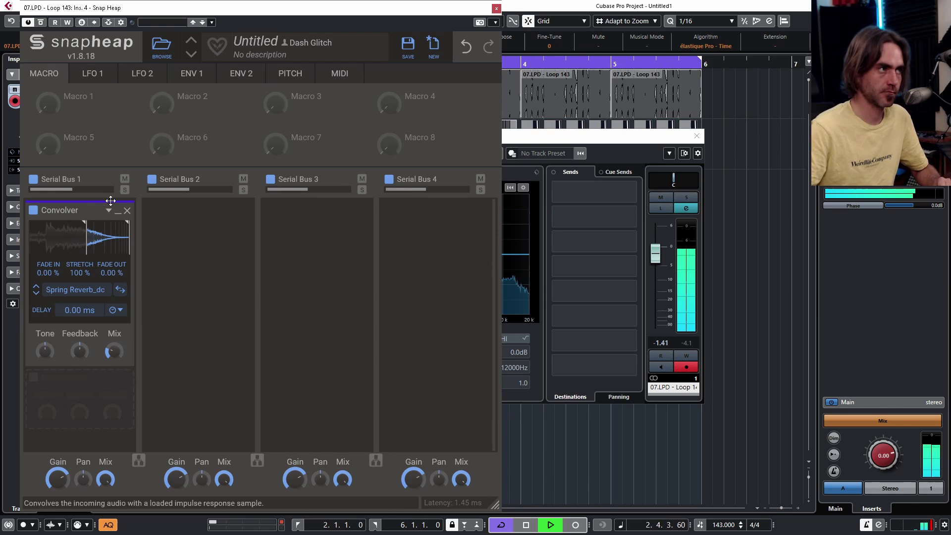
# Load Plate Reverb_dc into the Convolver and move the response's start point slightly earlier.
pyautogui.click(53, 291)
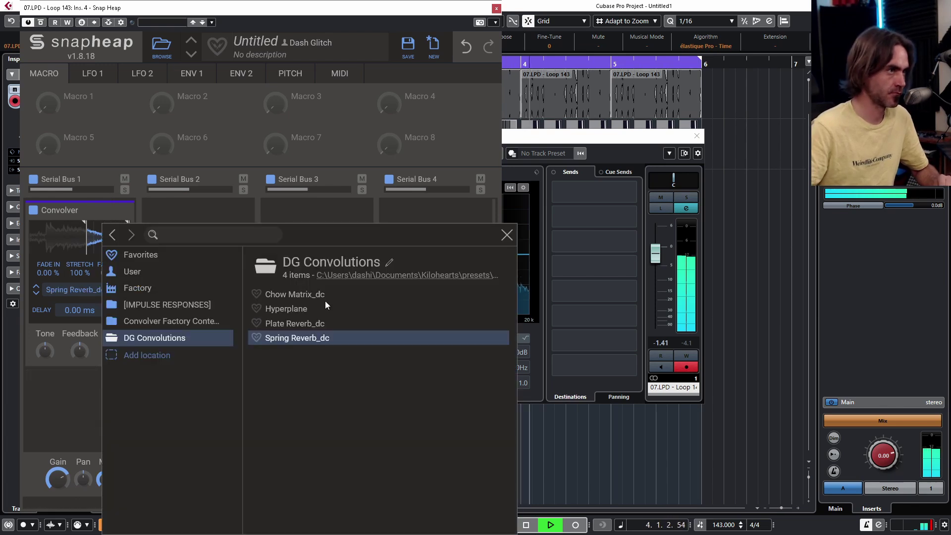
pyautogui.click(307, 323)
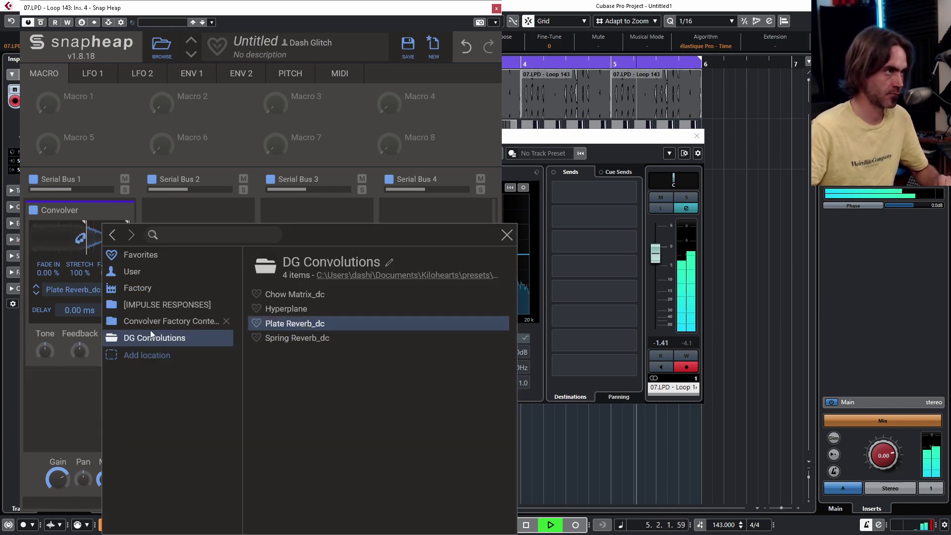
pyautogui.click(76, 412)
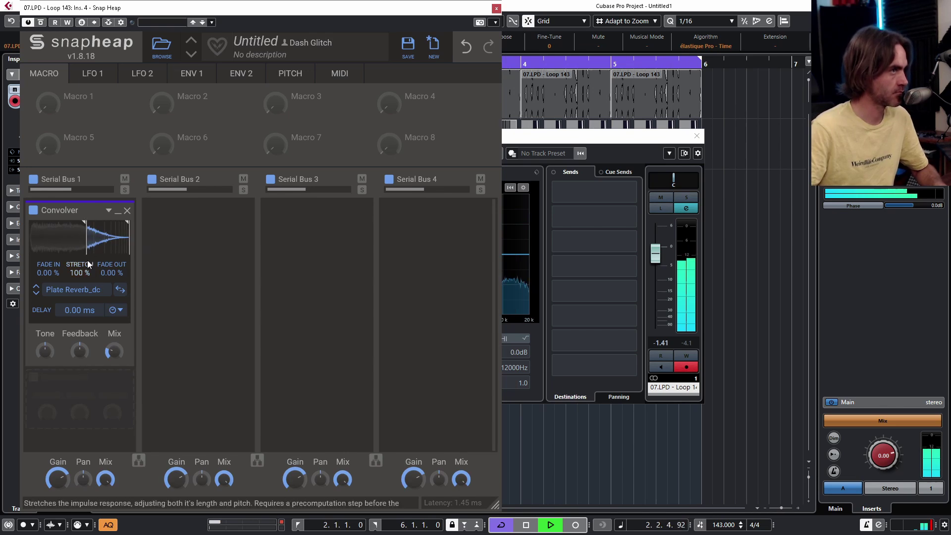
pyautogui.moveTo(86, 251); pyautogui.dragTo(76, 252)
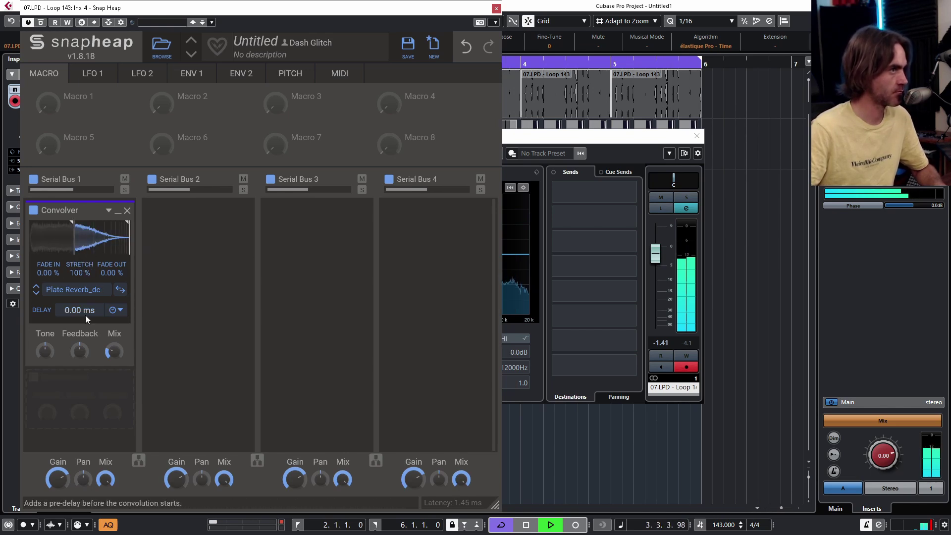
# Raise the Convolver's Mix, comparing settings such as 82 % with the plate response during playback, and stop playback.
pyautogui.moveTo(120, 351); pyautogui.dragTo(119, 321)
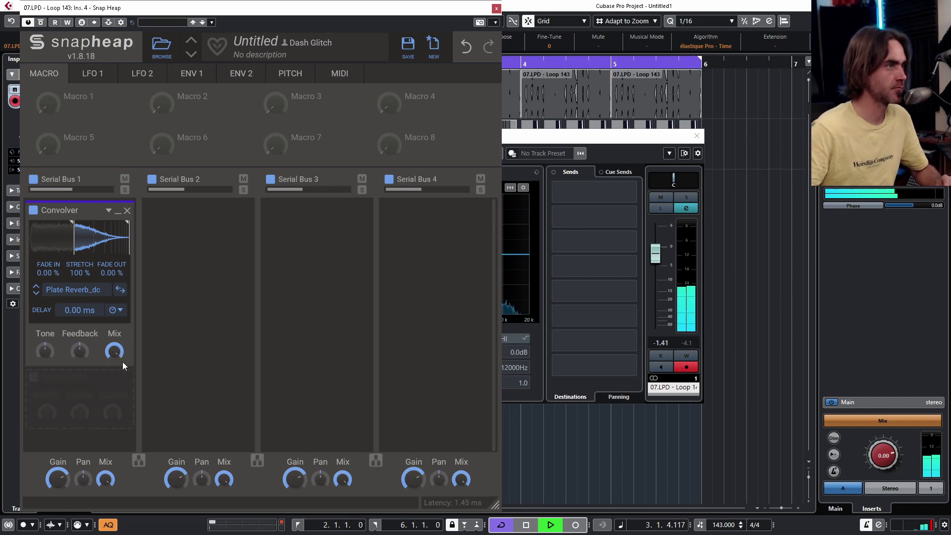
pyautogui.moveTo(114, 350); pyautogui.dragTo(123, 353)
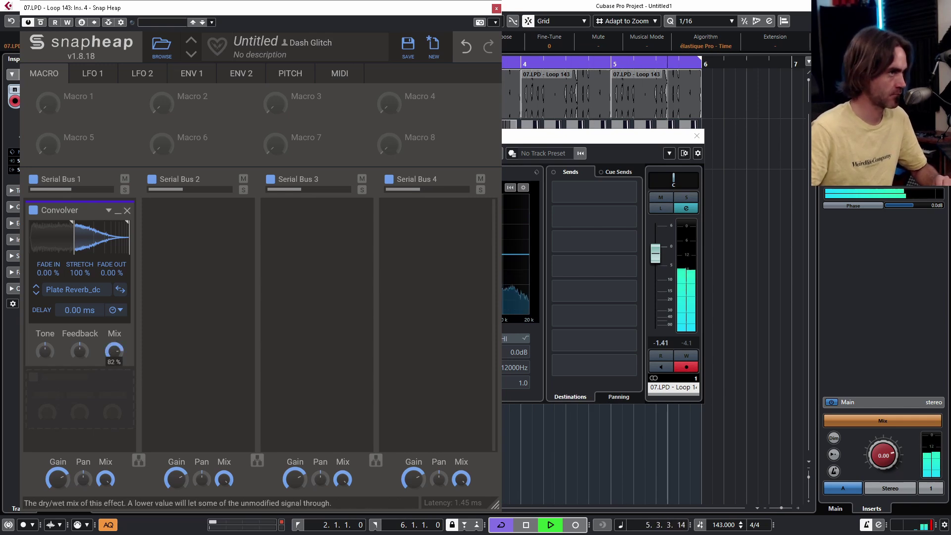
pyautogui.moveTo(114, 354)
pyautogui.mouseDown()
pyautogui.moveTo(114, 388)
pyautogui.moveTo(114, 354)
pyautogui.mouseUp()
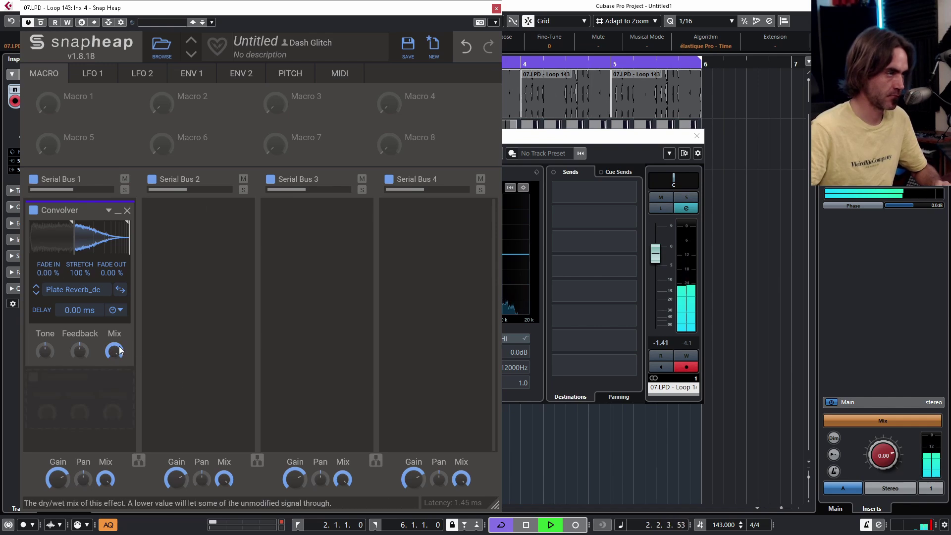
pyautogui.press('space')
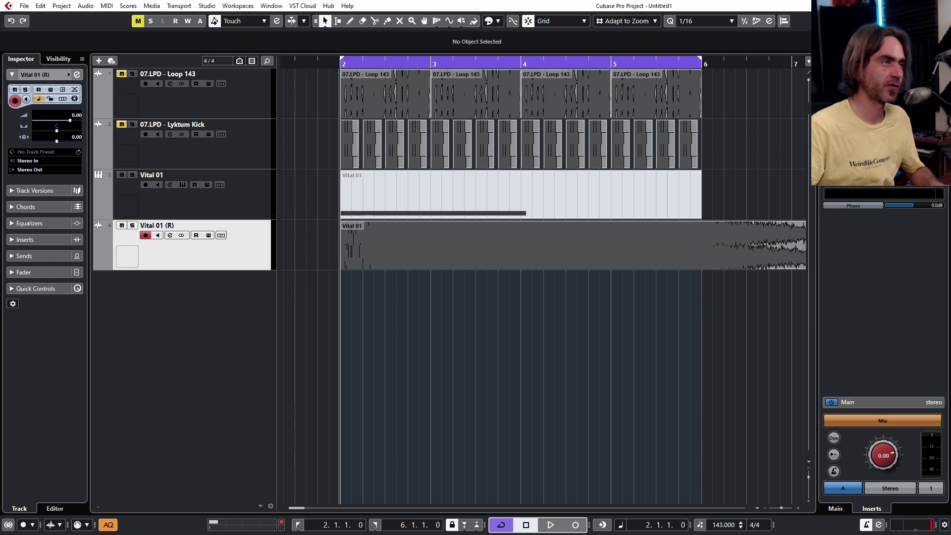
# Select the Vital 01 track and open its Vital instrument.
pyautogui.click(258, 215)
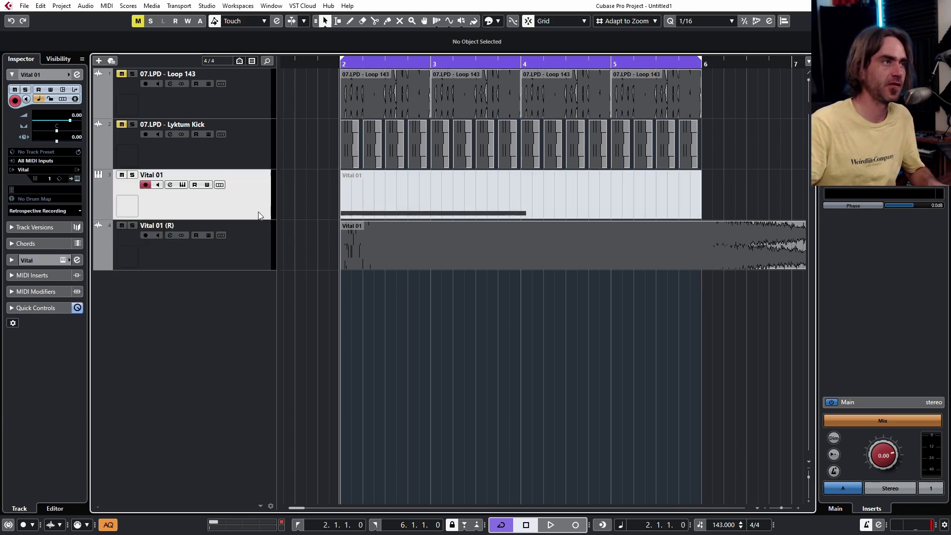
pyautogui.click(77, 178)
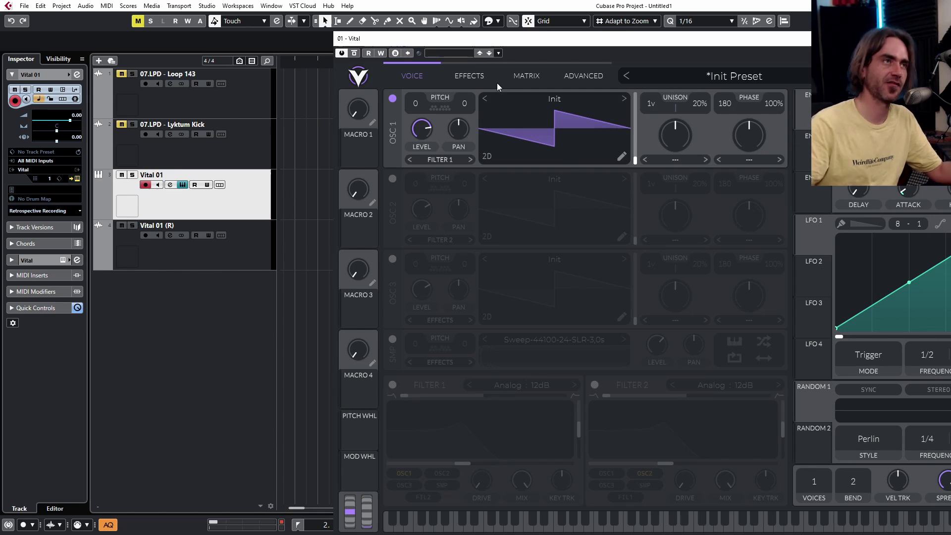
# Review Vital's effects chain, switch off oscillator 1 and enable the sampler holding Sweep-44100-24-SLR-3,0s.
pyautogui.click(454, 83)
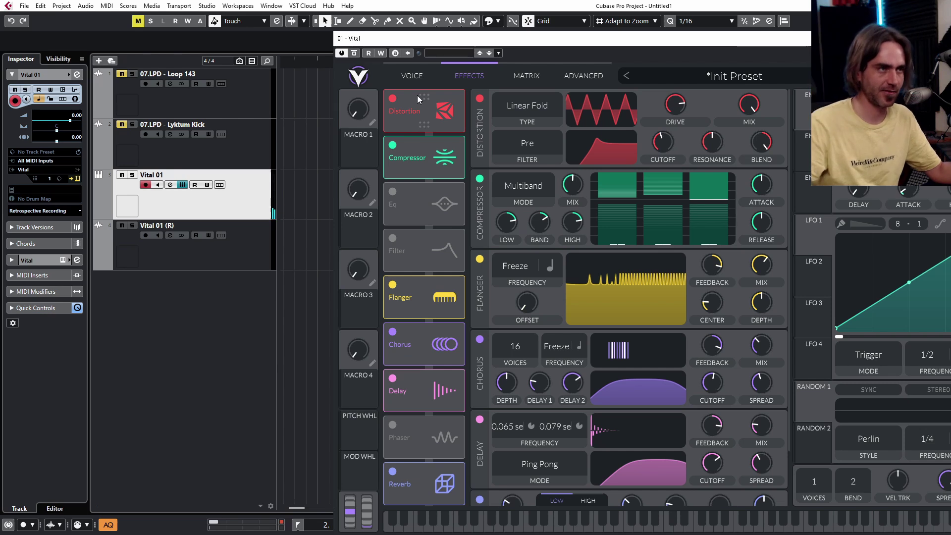
pyautogui.click(420, 78)
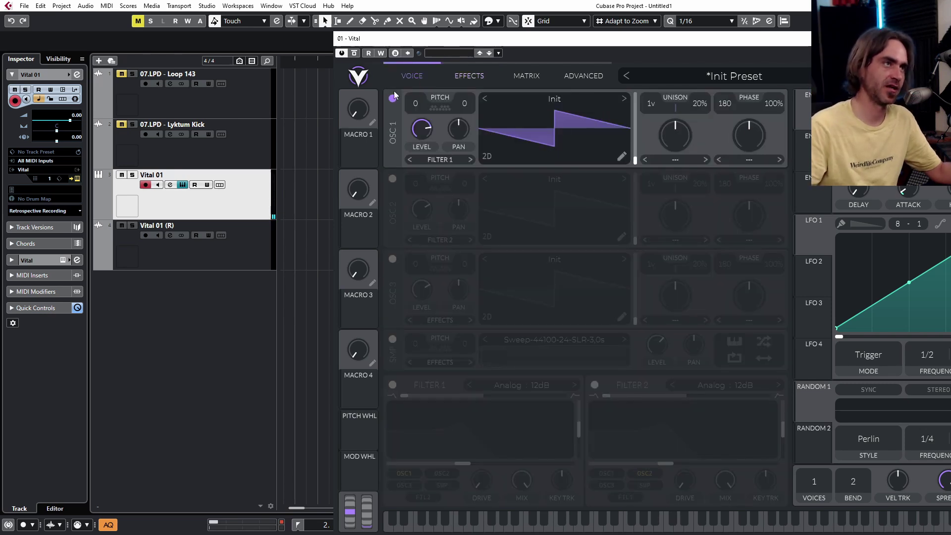
pyautogui.click(392, 98)
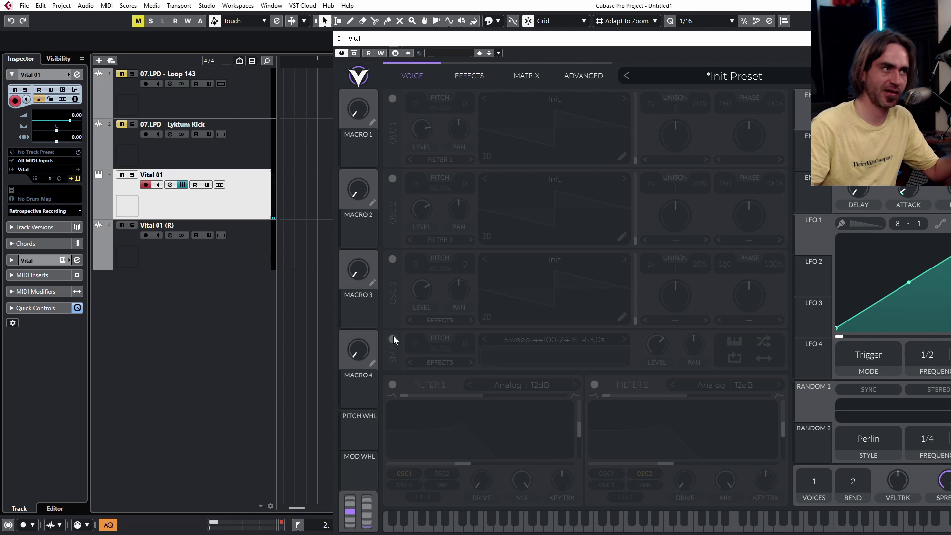
pyautogui.click(392, 338)
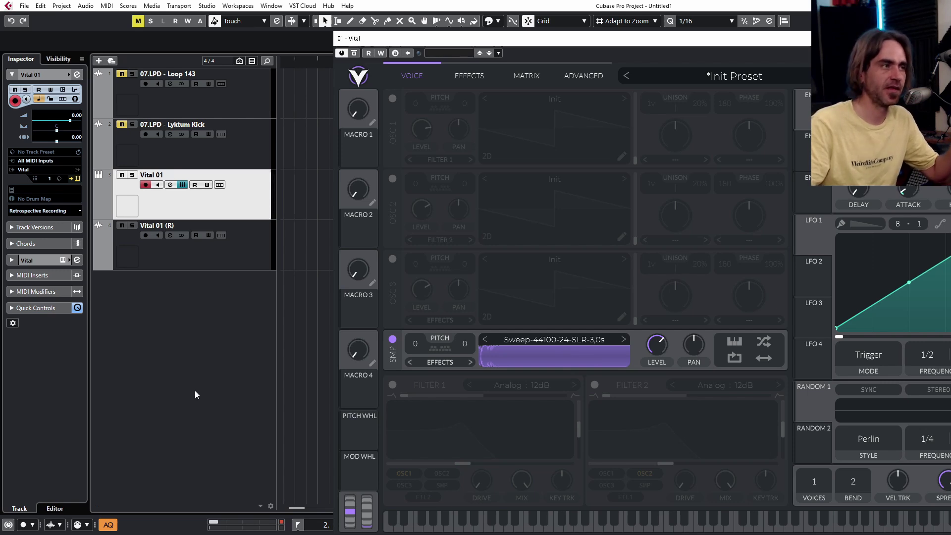
pyautogui.click(77, 178)
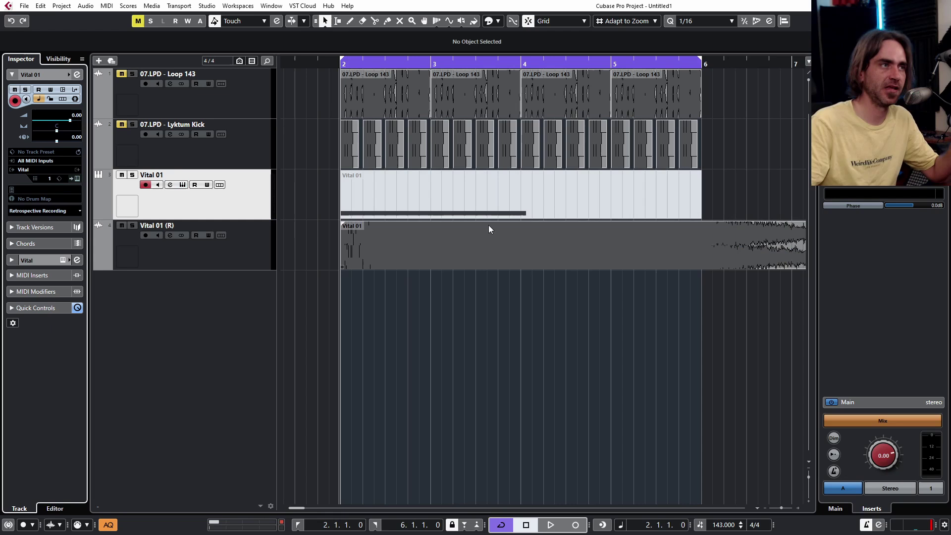
# Split the Vital 01 (R) recording at 17.3.1, delete the part after the split and fade out the end of the remaining event.
pyautogui.click(481, 258)
pyautogui.press('g')
pyautogui.press('g')
pyautogui.press('g')
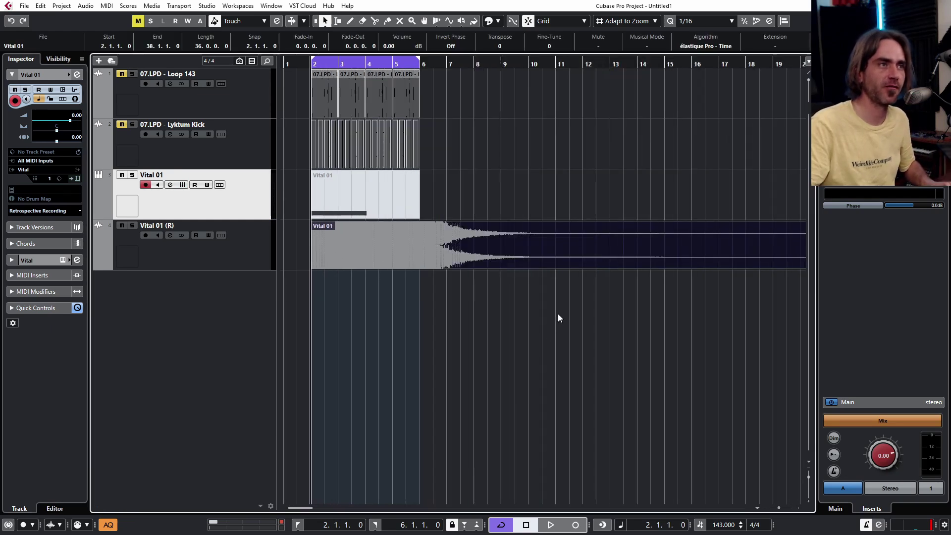
pyautogui.click(506, 305)
pyautogui.moveTo(230, 269); pyautogui.dragTo(247, 339)
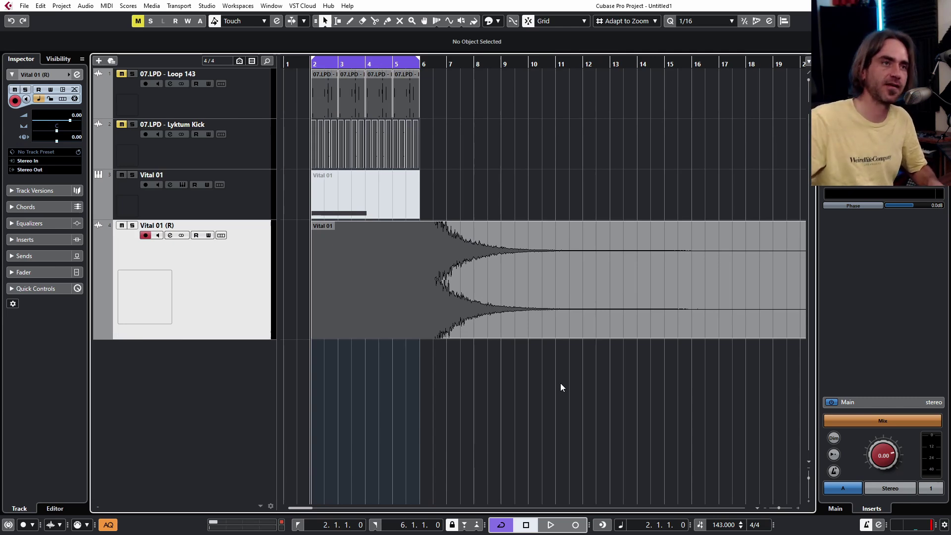
pyautogui.click(632, 281)
pyautogui.keyDown('alt'); pyautogui.click(736, 327); pyautogui.keyUp('alt')
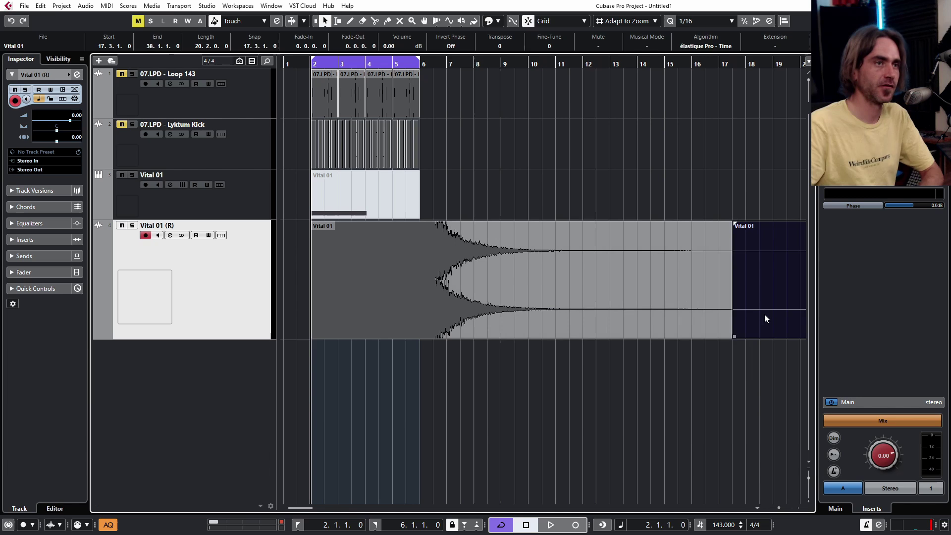
pyautogui.press('Delete')
pyautogui.click(685, 289)
pyautogui.moveTo(730, 223); pyautogui.dragTo(705, 223)
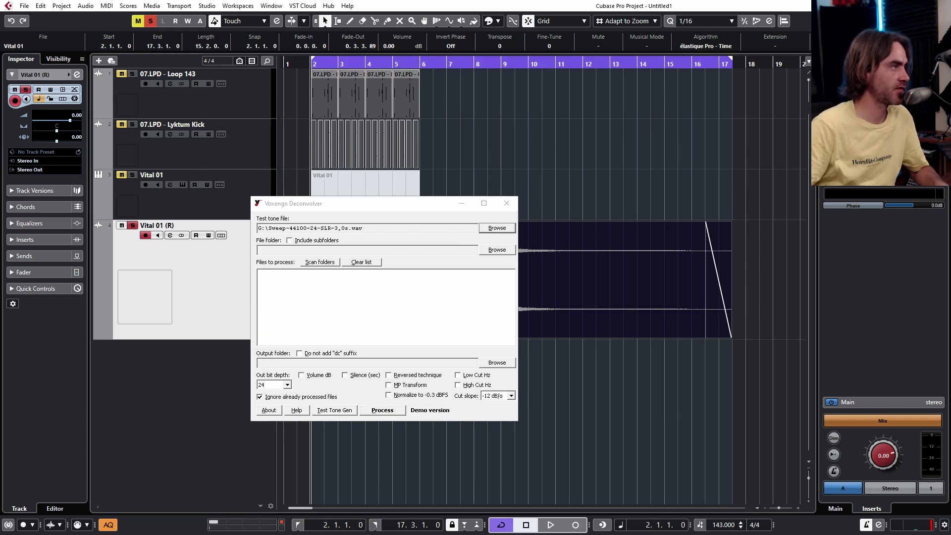
# Switch back to the Cubase project, end the loop range at bar 6 and open Snap Heap on the Loop 143 track.
pyautogui.hotkey('alt', 'Tab')
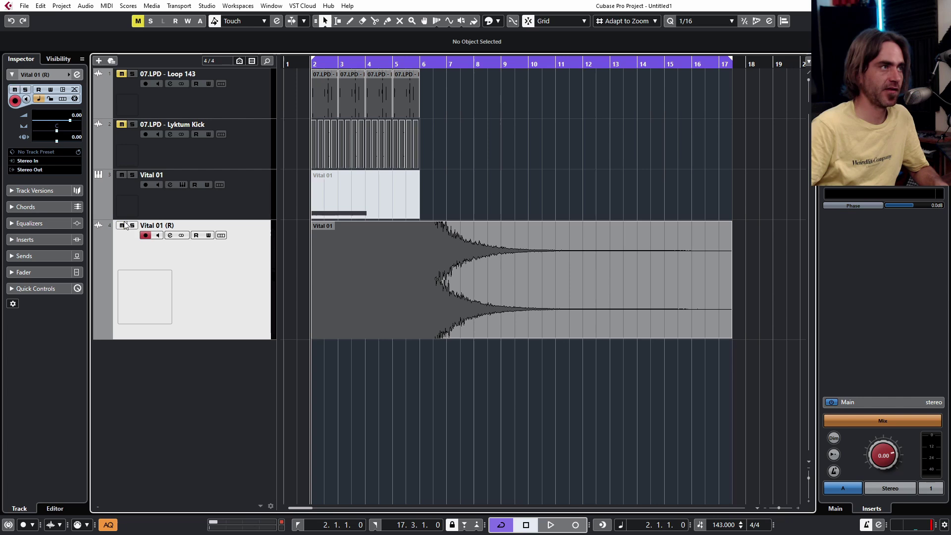
pyautogui.keyDown('alt'); pyautogui.click(421, 66); pyautogui.keyUp('alt')
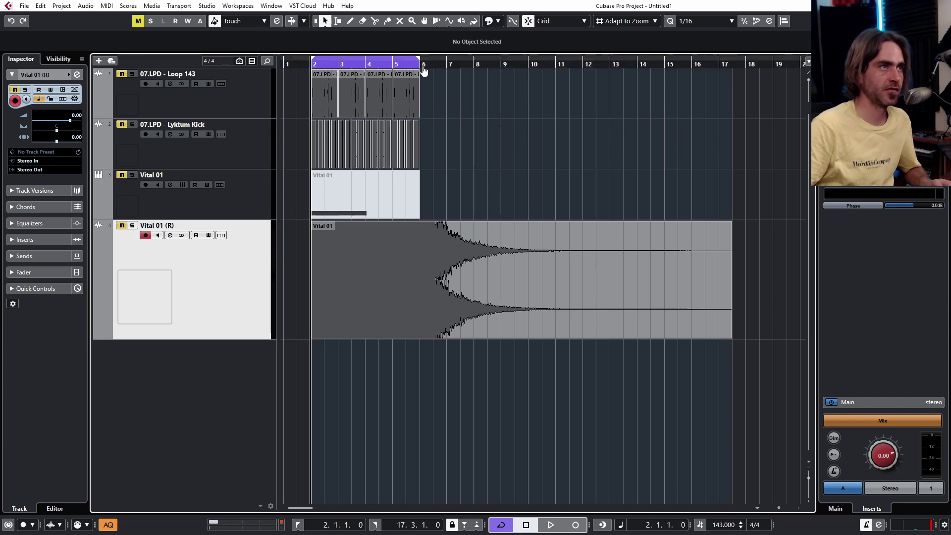
pyautogui.click(152, 75)
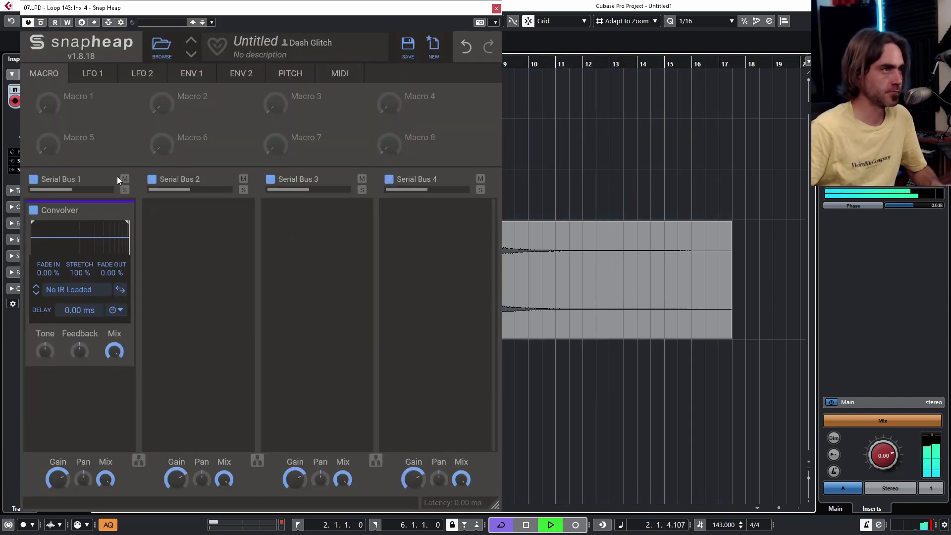
# Load the VitalFX1_dc impulse response from the DG Convolutions folder into the Convolver.
pyautogui.click(76, 289)
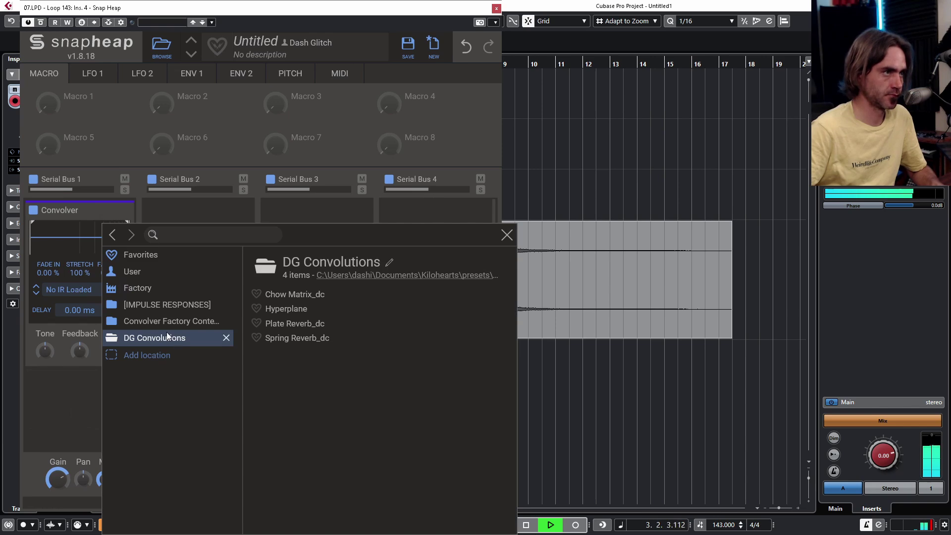
pyautogui.click(148, 320)
pyautogui.click(123, 322)
pyautogui.click(146, 337)
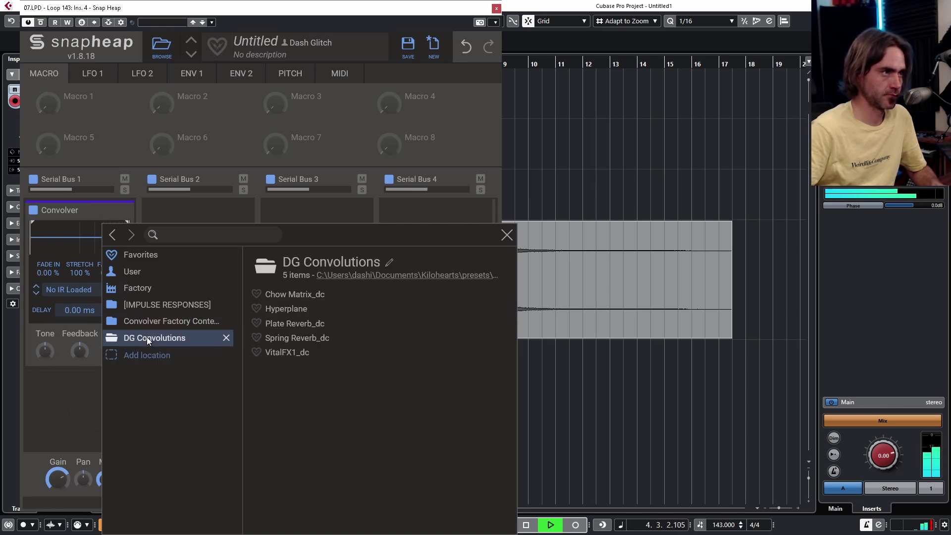
pyautogui.click(296, 351)
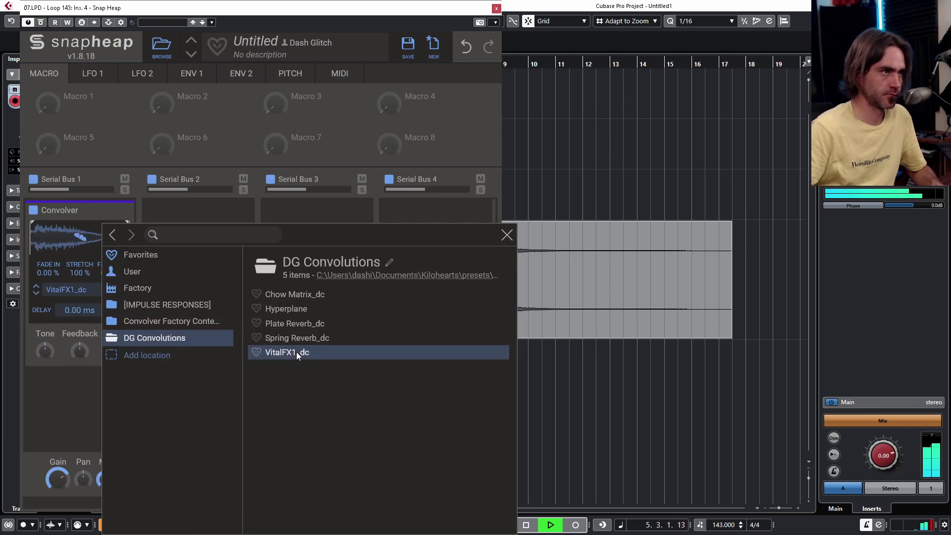
pyautogui.click(507, 236)
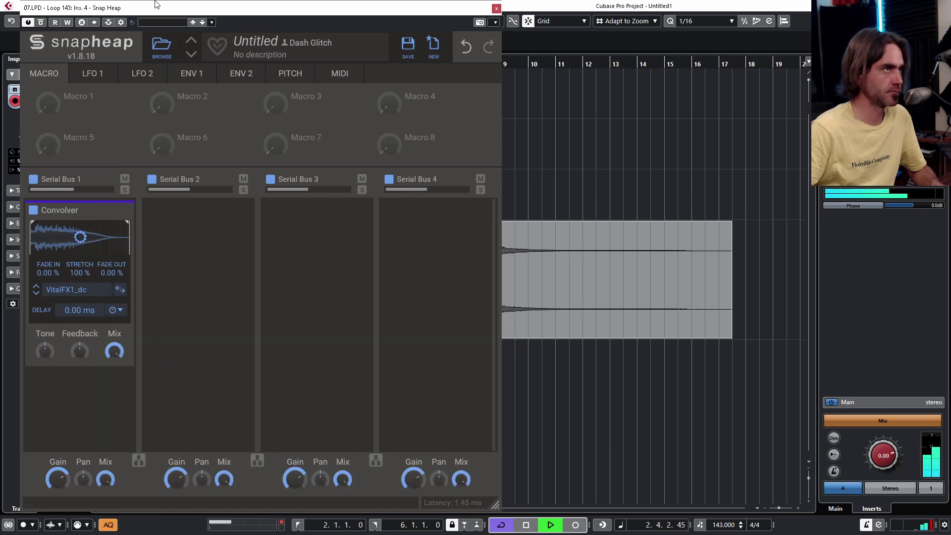
# Audition the VitalFX1_dc response on the drum loop, stop playback and close Snap Heap.
pyautogui.moveTo(155, 4); pyautogui.dragTo(445, 15)
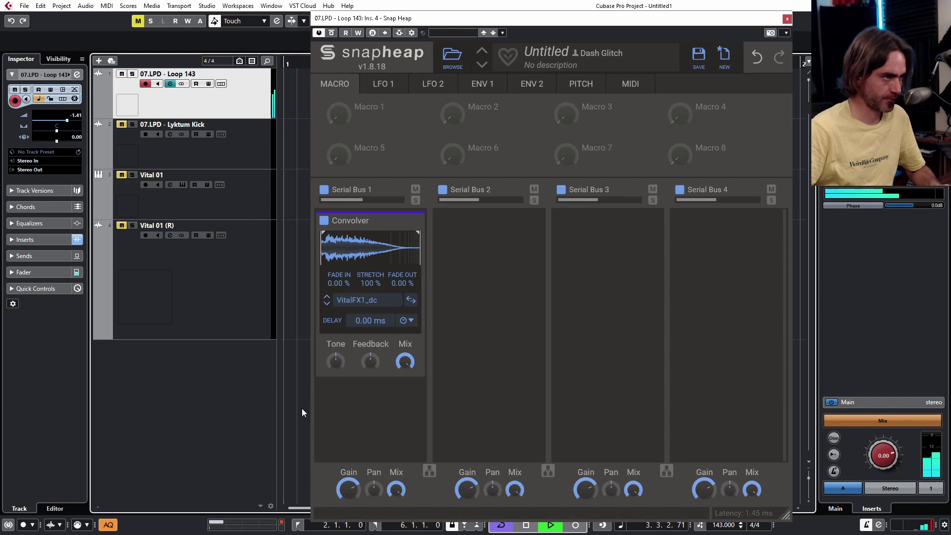
pyautogui.press('space')
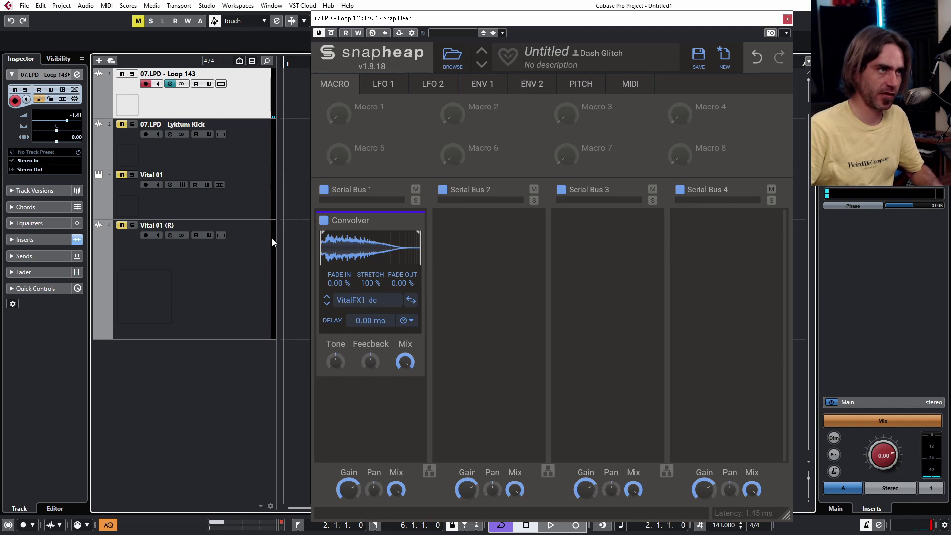
pyautogui.click(787, 19)
# Move the Snap Heap insert from the Loop 143 channel to the Vital 01 channel and unmute Vital 01.
pyautogui.click(262, 194)
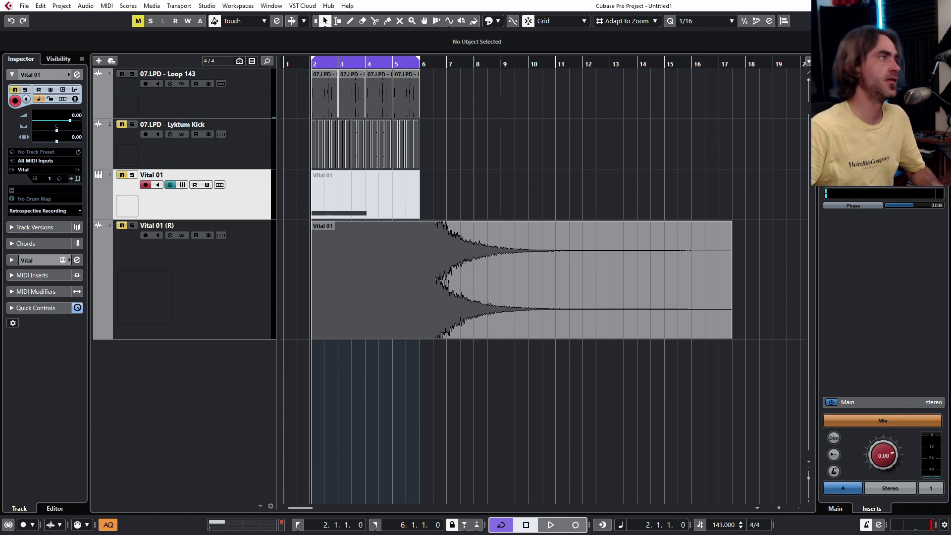
pyautogui.moveTo(0, 19); pyautogui.dragTo(443, 18)
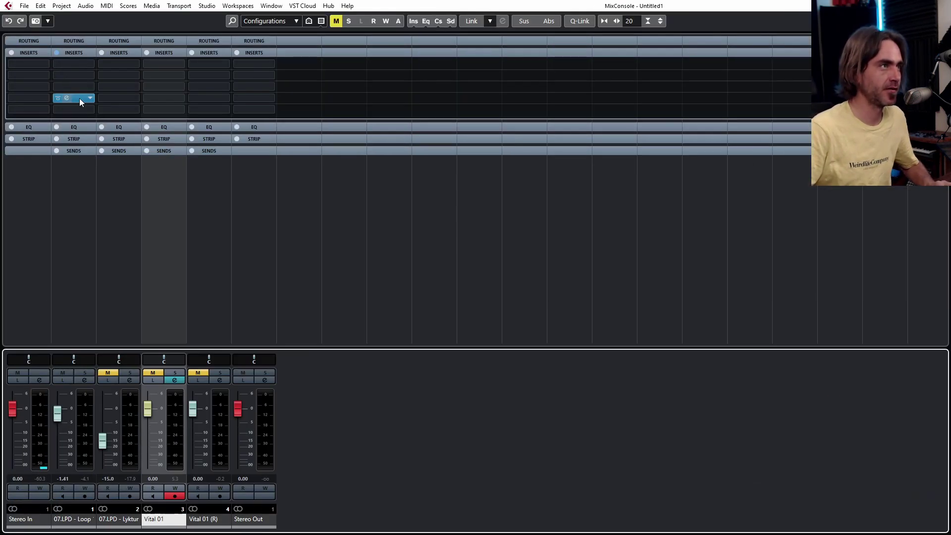
pyautogui.moveTo(79, 98); pyautogui.dragTo(163, 98)
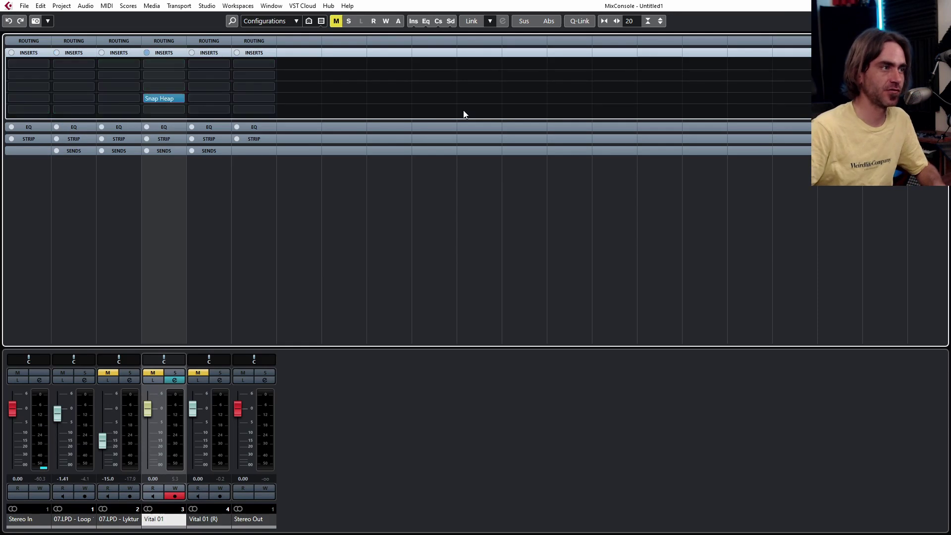
pyautogui.press('F3')
pyautogui.click(120, 175)
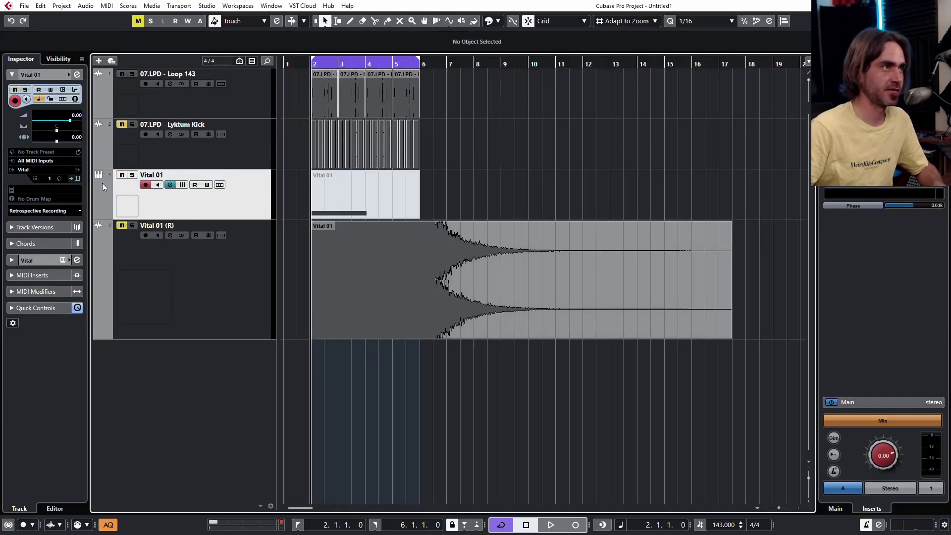
# In Vital, replace the sampler with oscillator 1 as the sound source and route that oscillator to Direct Out.
pyautogui.hotkey('ctrl', 'e')
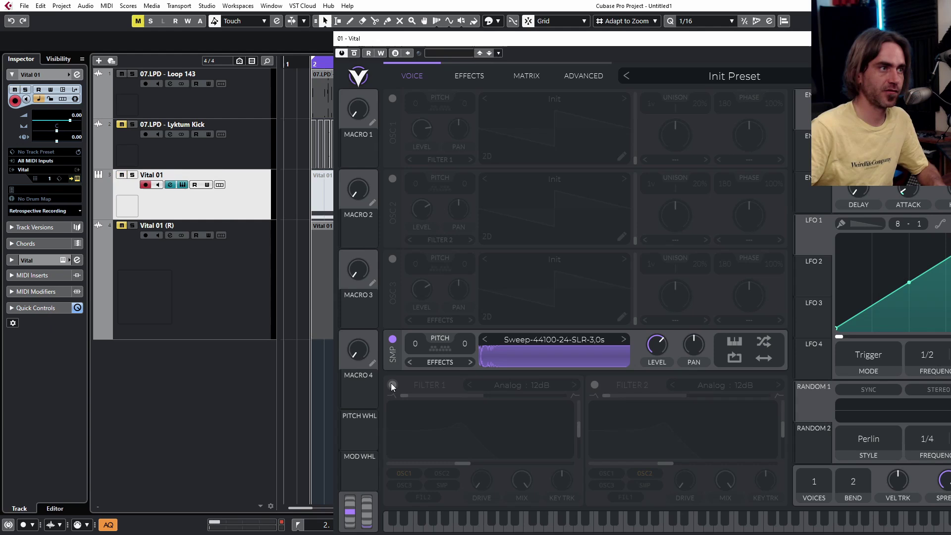
pyautogui.click(393, 339)
pyautogui.click(392, 98)
pyautogui.click(473, 76)
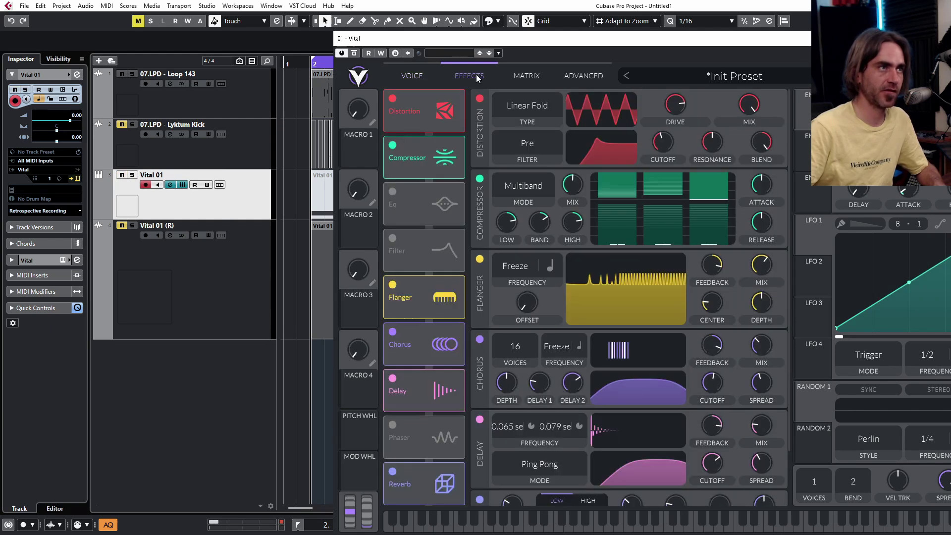
pyautogui.click(415, 77)
pyautogui.click(435, 160)
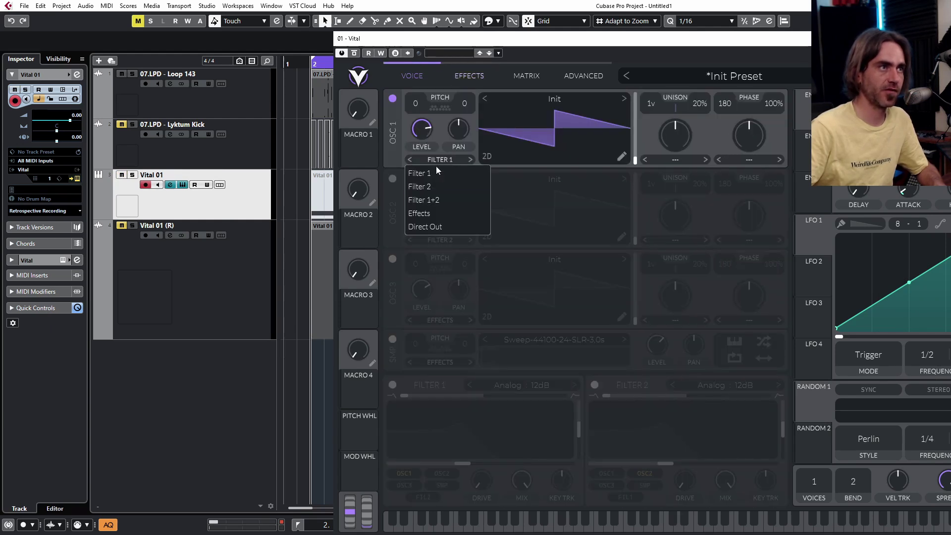
pyautogui.click(437, 225)
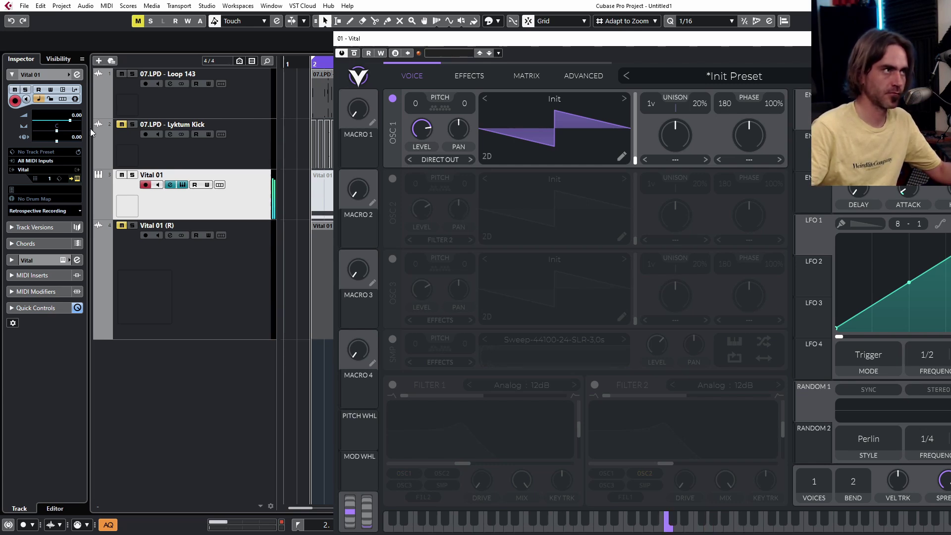
# Move the Vital window aside and open the channel settings of the Vital 01 track.
pyautogui.click(75, 181)
pyautogui.click(75, 180)
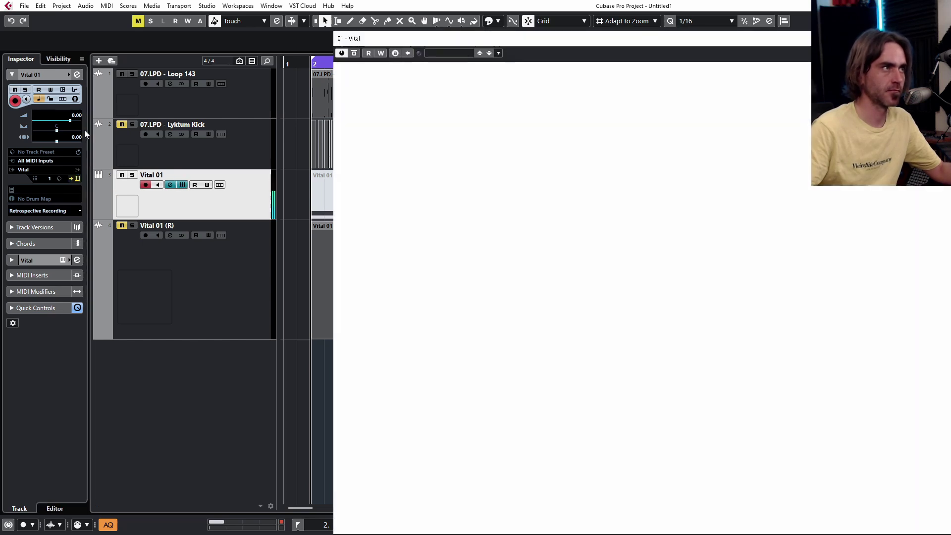
pyautogui.moveTo(373, 42); pyautogui.dragTo(570, 79)
pyautogui.click(75, 75)
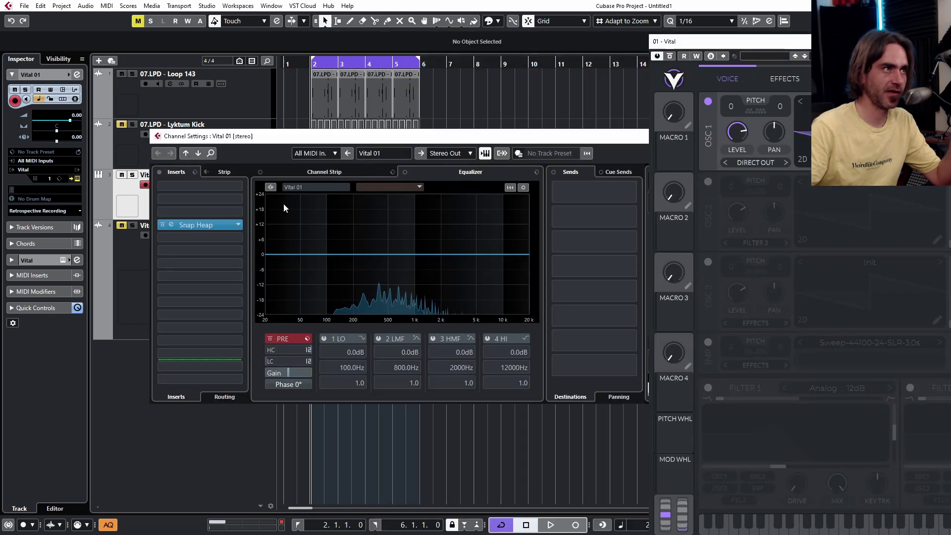
# Compare Vital's own effects, with Snap Heap bypassed and oscillator 1 routed to Effects, against Direct Out through the active Snap Heap response.
pyautogui.click(739, 160)
pyautogui.click(748, 217)
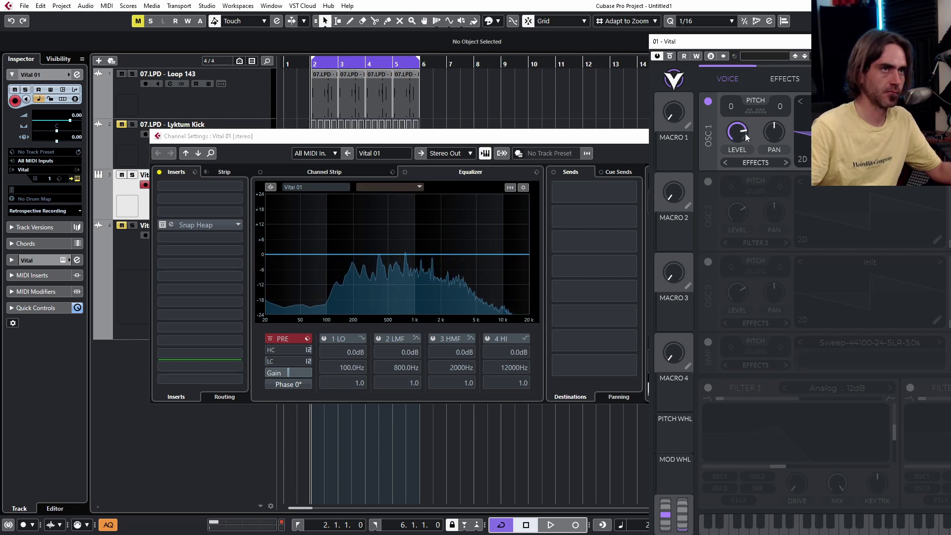
pyautogui.moveTo(735, 136); pyautogui.dragTo(737, 133)
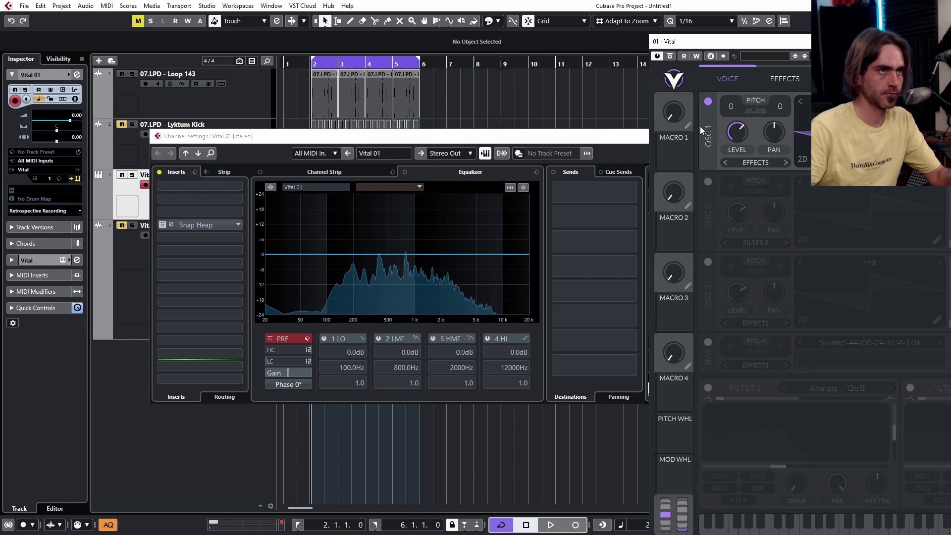
pyautogui.click(750, 162)
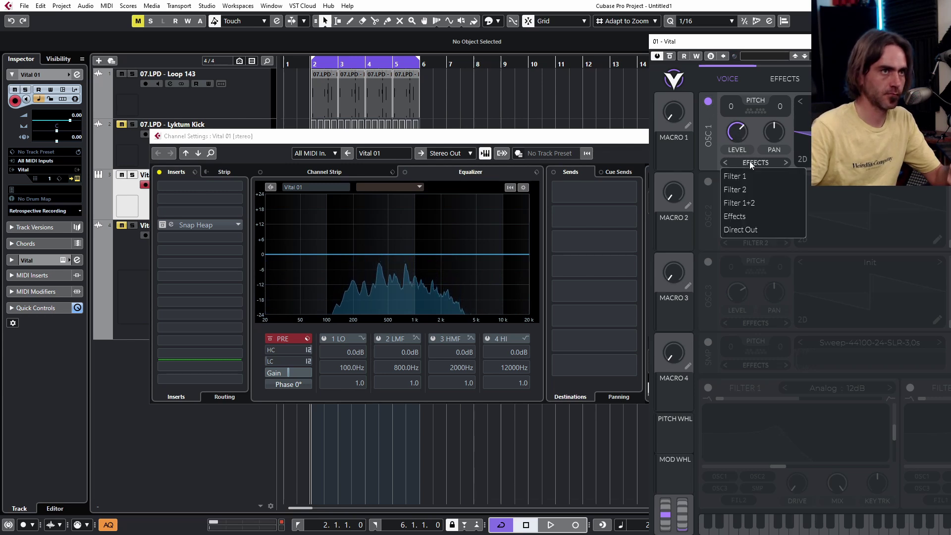
pyautogui.click(749, 236)
pyautogui.click(162, 225)
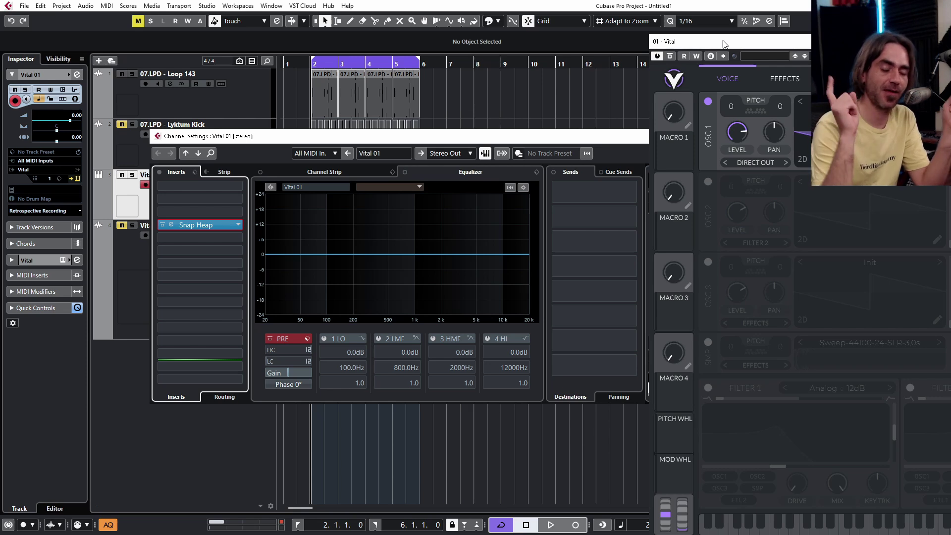
# Remove both Vital tracks and place the Sweep-44100-24-SLR-3,0s file on a new audio track at bar 9.
pyautogui.moveTo(742, 44); pyautogui.dragTo(162, 49)
pyautogui.moveTo(163, 138)
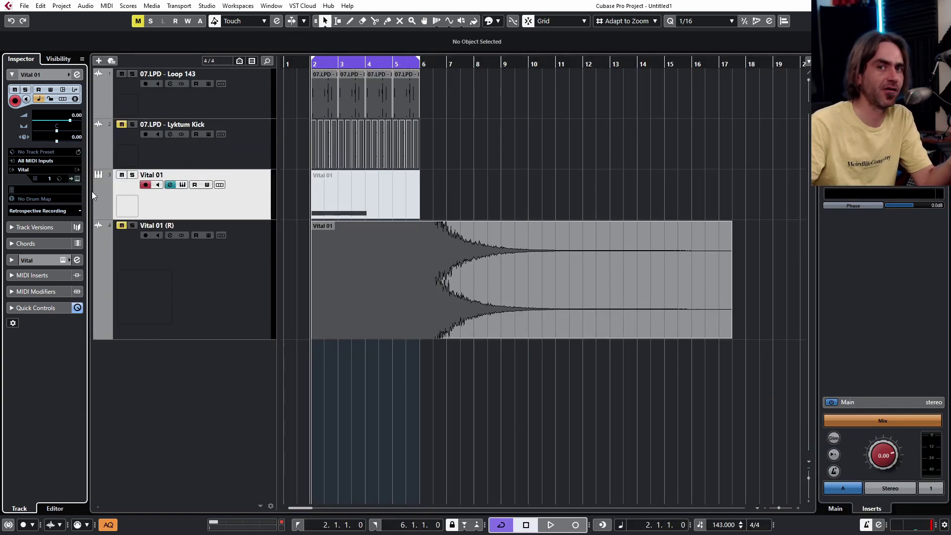
pyautogui.moveTo(521, 227)
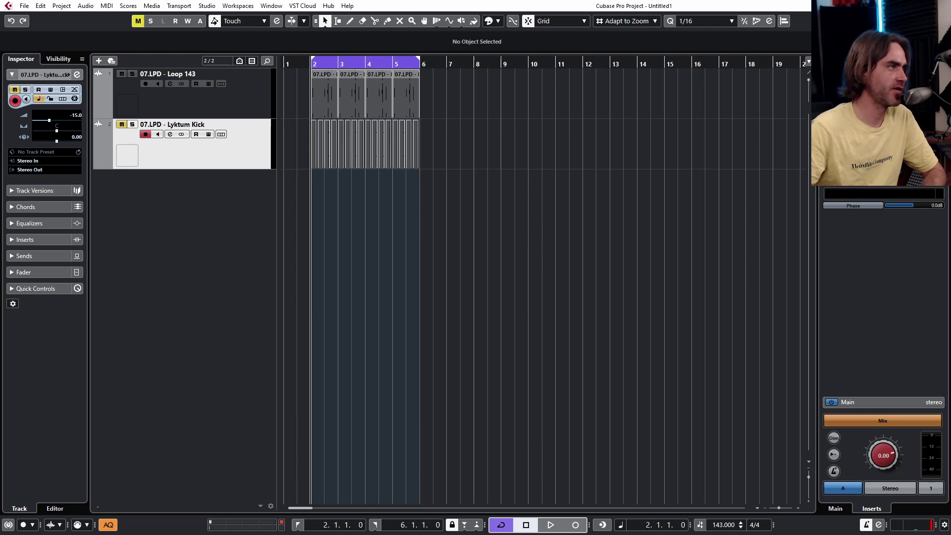
pyautogui.moveTo(148, 169); pyautogui.dragTo(500, 177)
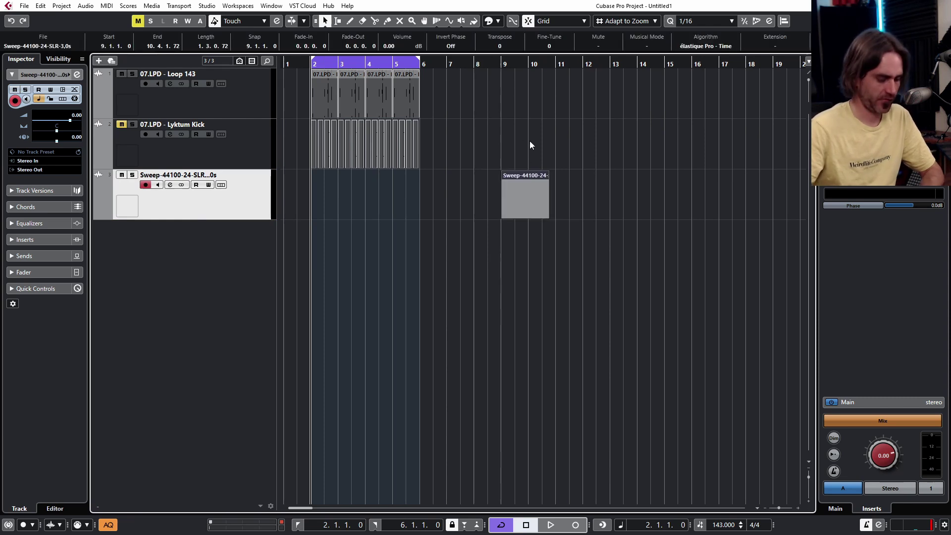
# Set the loop range to the sweep clip at bar 9 and move the playhead to its start.
pyautogui.press('p')
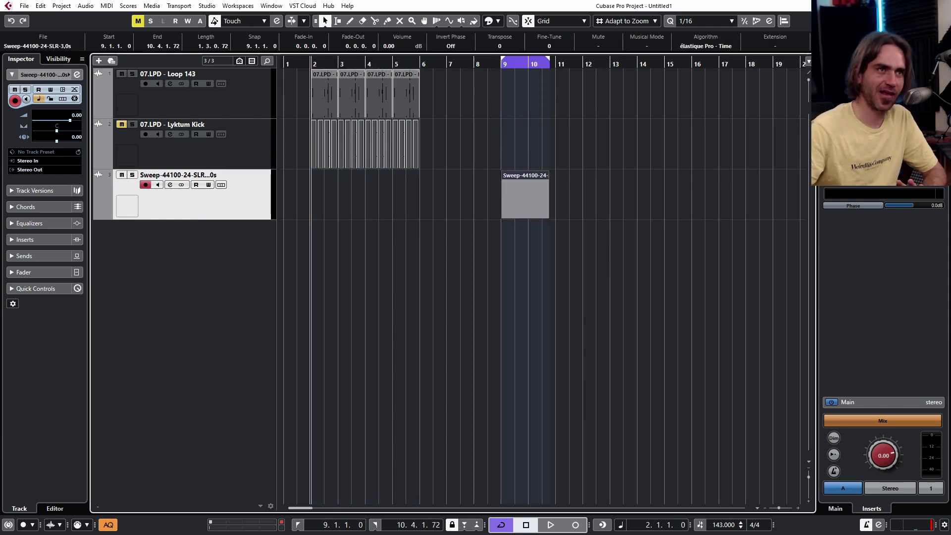
pyautogui.click(506, 142)
pyautogui.press('KP_1')
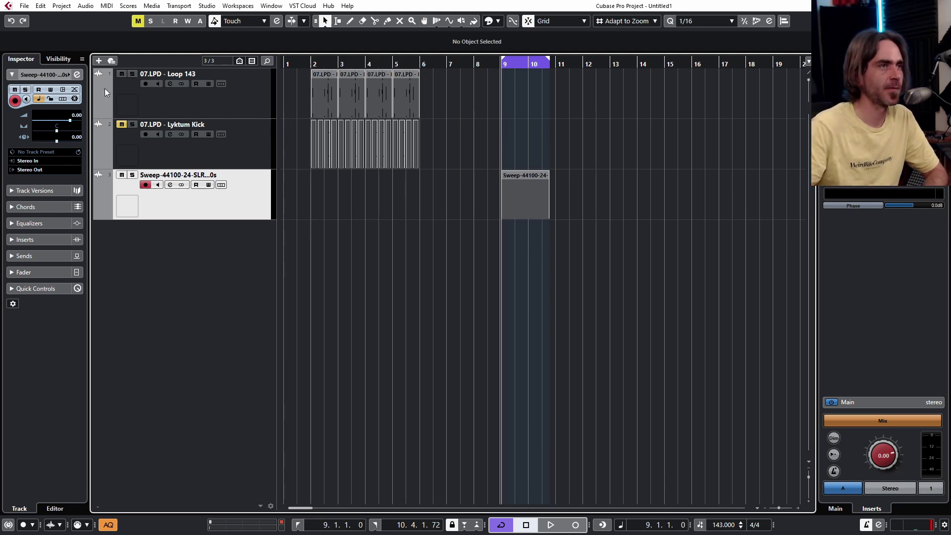
# Open the sweep track's channel settings and load Infiltrator in the fourth insert slot.
pyautogui.click(77, 75)
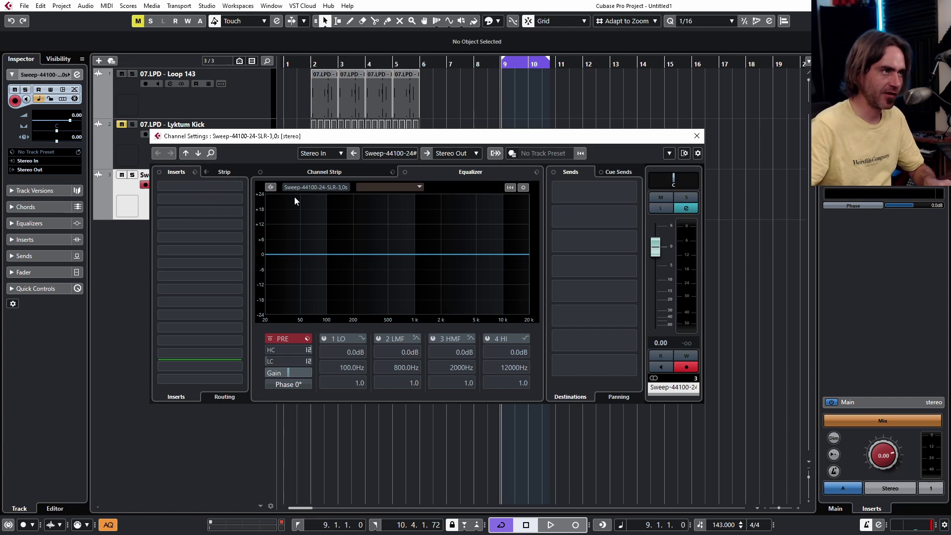
pyautogui.click(206, 225)
pyautogui.write('morp')
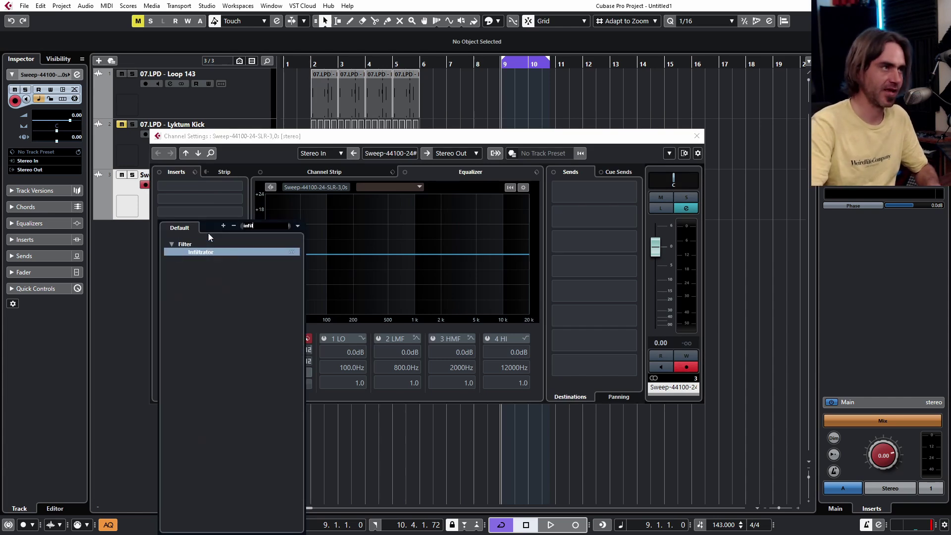
pyautogui.press('Return')
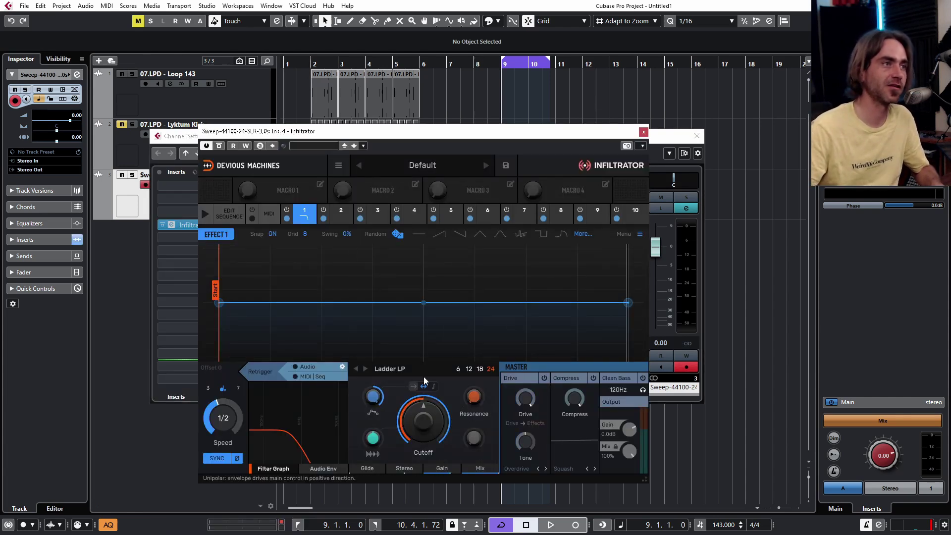
# With the sweep playing, change effect 1 to Looper, set the envelope speed to 1 bar, adjust the looper's speed and tempo, and choose Free mode.
pyautogui.press('space')
pyautogui.click(428, 368)
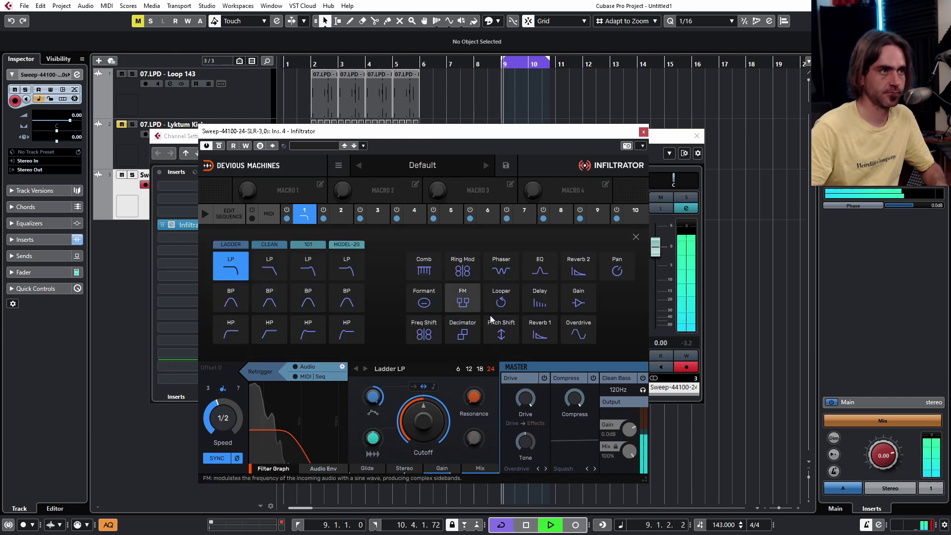
pyautogui.click(499, 302)
pyautogui.moveTo(423, 421)
pyautogui.mouseDown()
pyautogui.moveTo(423, 401)
pyautogui.moveTo(423, 436)
pyautogui.mouseUp()
pyautogui.moveTo(223, 418); pyautogui.dragTo(223, 430)
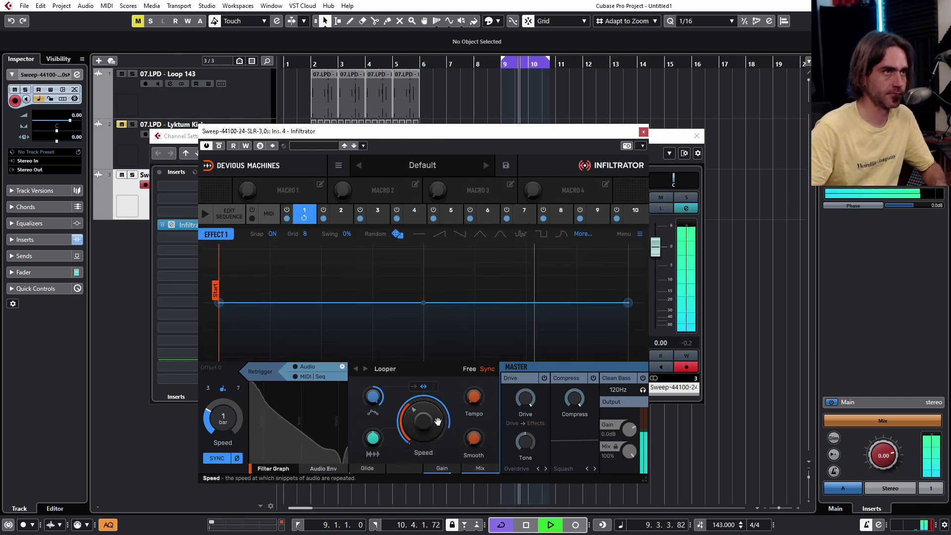
pyautogui.moveTo(472, 399); pyautogui.dragTo(472, 384)
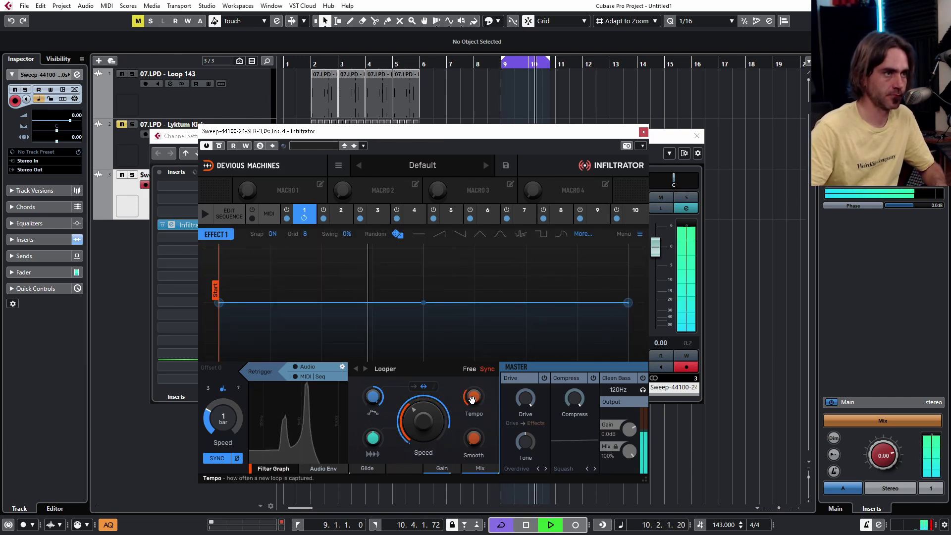
pyautogui.click(469, 369)
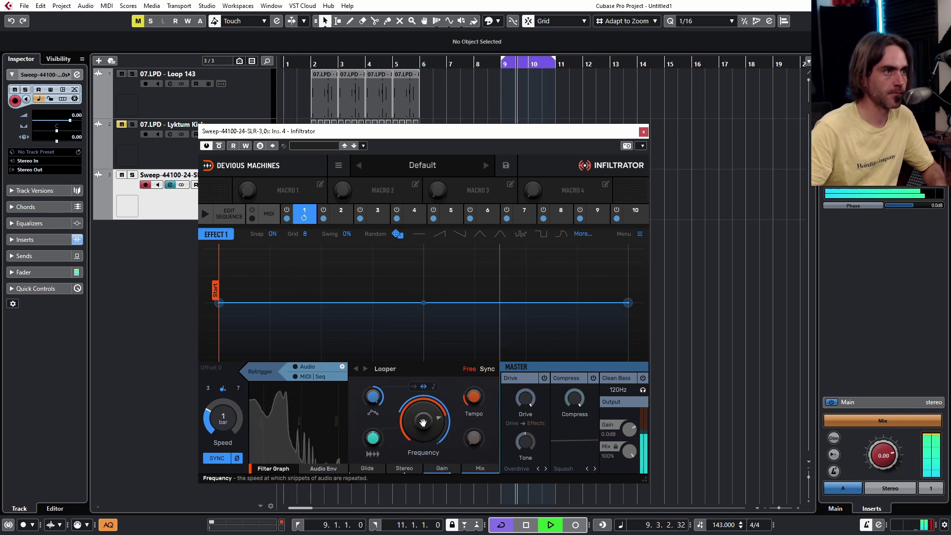
# Shape the Looper's envelope as a curve falling from maximum to minimum, with the envelope speed at 1/2 and the mode on Free.
pyautogui.moveTo(628, 302); pyautogui.dragTo(627, 248)
pyautogui.moveTo(223, 418); pyautogui.dragTo(222, 405)
pyautogui.moveTo(218, 356); pyautogui.dragTo(219, 248)
pyautogui.moveTo(628, 248); pyautogui.dragTo(627, 356)
pyautogui.click(487, 369)
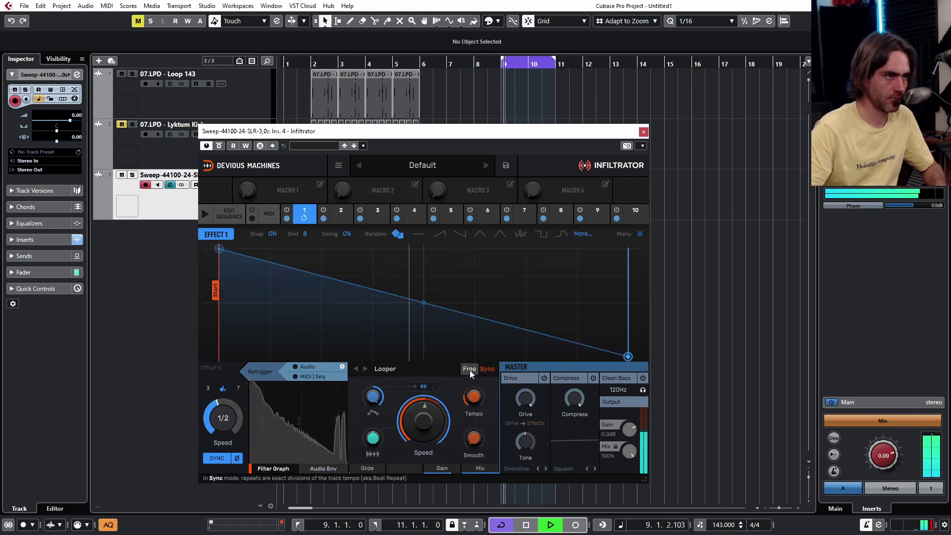
pyautogui.click(469, 369)
pyautogui.moveTo(423, 302); pyautogui.dragTo(423, 329)
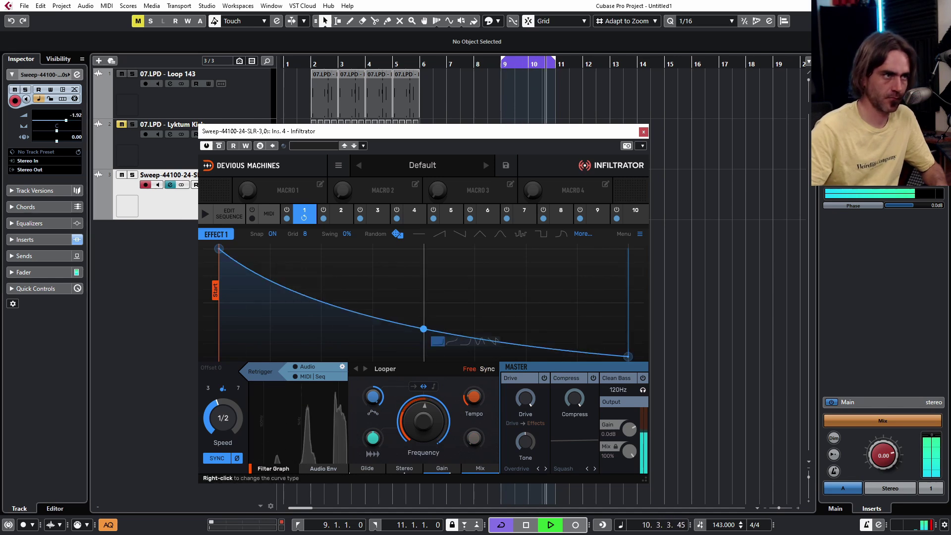
pyautogui.click(474, 372)
pyautogui.click(474, 371)
# Set effect 2 to Frequency Shift and shape its envelope as a curve falling from near maximum to minimum over 1 bar.
pyautogui.click(340, 213)
pyautogui.click(421, 323)
pyautogui.moveTo(627, 302); pyautogui.dragTo(627, 248)
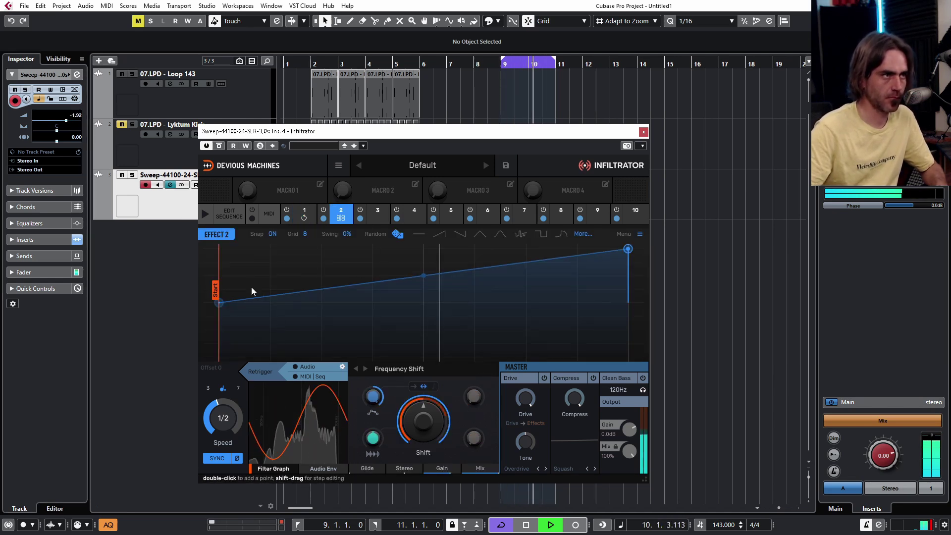
pyautogui.moveTo(219, 302); pyautogui.dragTo(219, 252)
pyautogui.moveTo(627, 248); pyautogui.dragTo(627, 355)
pyautogui.moveTo(423, 302); pyautogui.dragTo(423, 330)
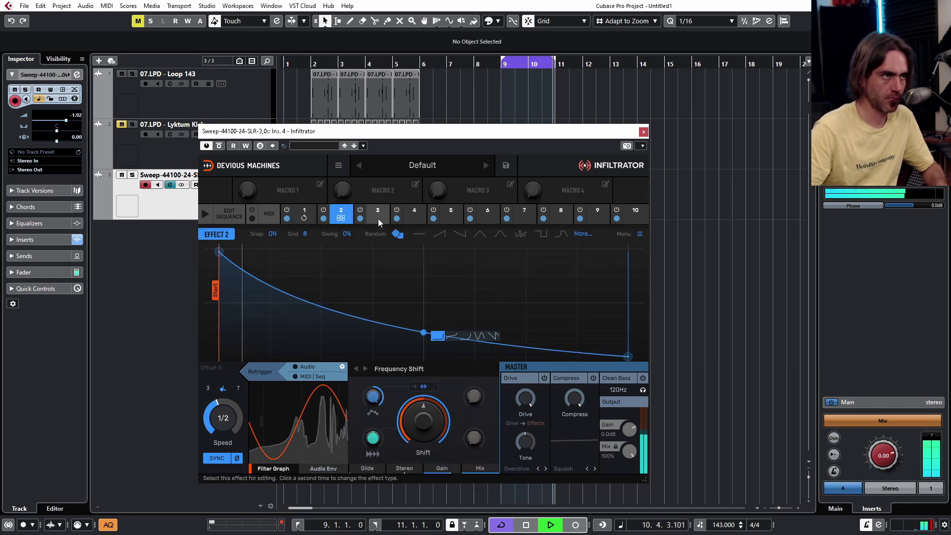
# Set effect 3 to Delay and lower the end point of its envelope to the minimum.
pyautogui.click(377, 216)
pyautogui.click(304, 214)
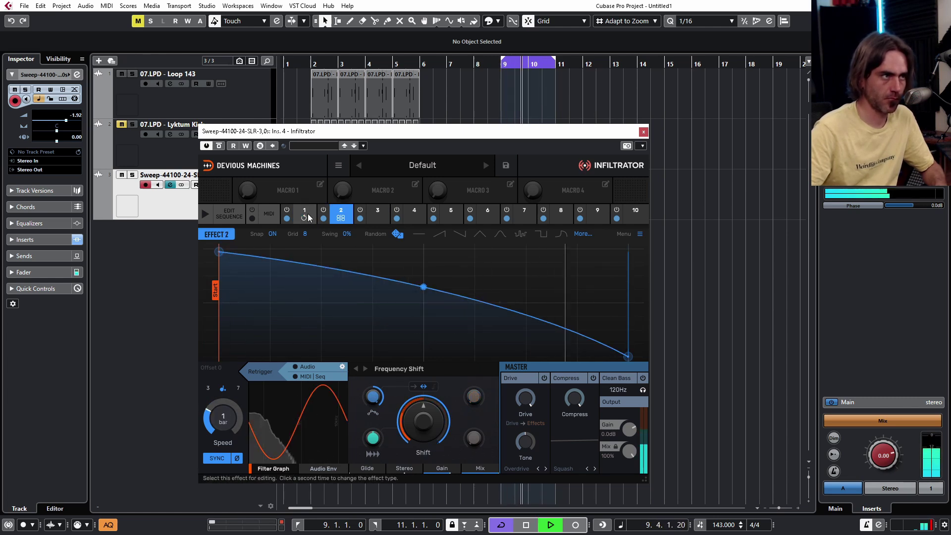
pyautogui.click(551, 308)
pyautogui.moveTo(627, 302); pyautogui.dragTo(627, 356)
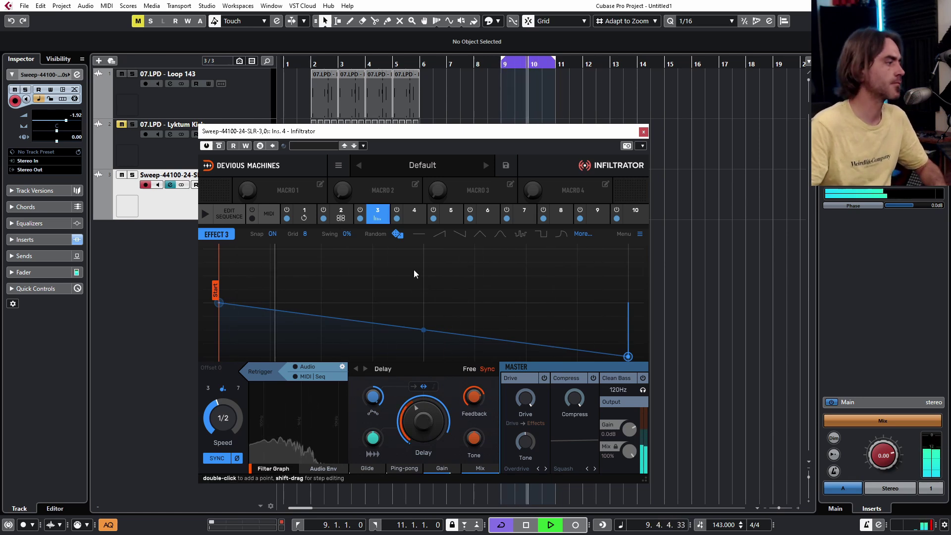
# Add a Looper as effect 4 with a random stepped envelope, and close the Infiltrator window.
pyautogui.click(414, 214)
pyautogui.click(508, 303)
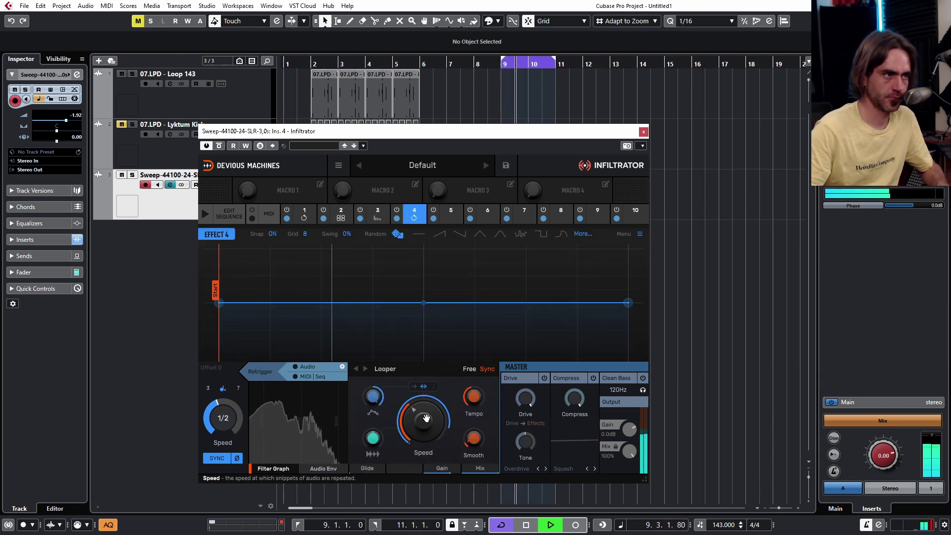
pyautogui.click(521, 233)
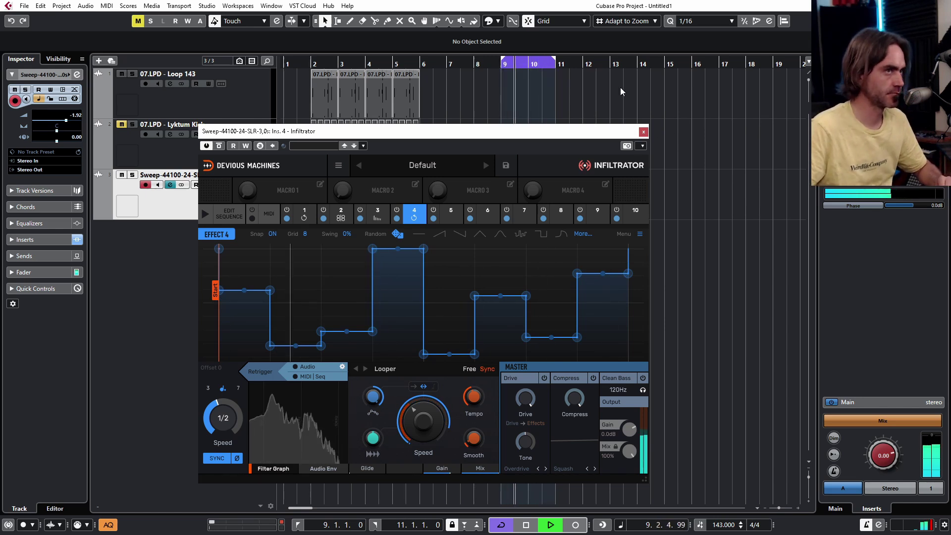
pyautogui.click(643, 132)
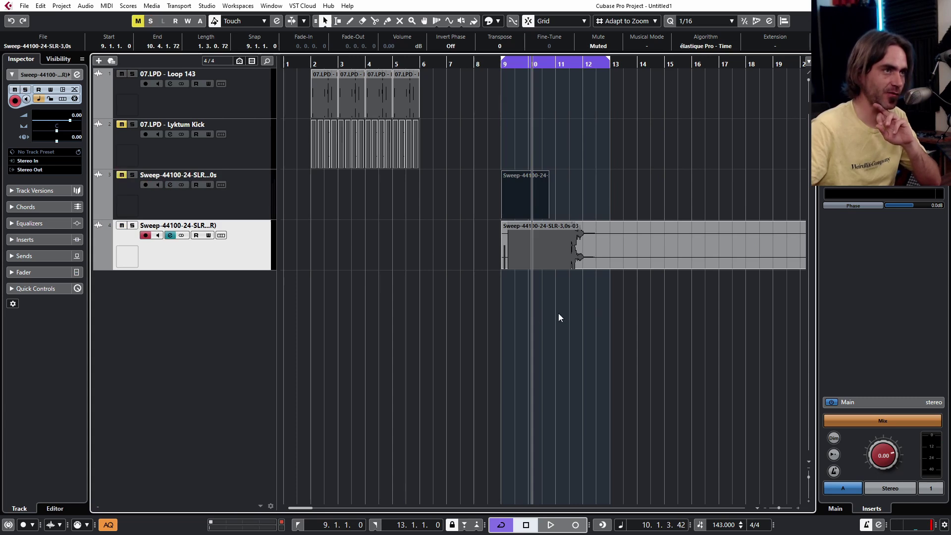
# Split the rendered sweep at 12.3.1.0, delete the remainder, and add a short fade-out at its end.
pyautogui.keyDown('alt'); pyautogui.click(597, 259); pyautogui.keyUp('alt')
pyautogui.click(655, 224)
pyautogui.press('Delete')
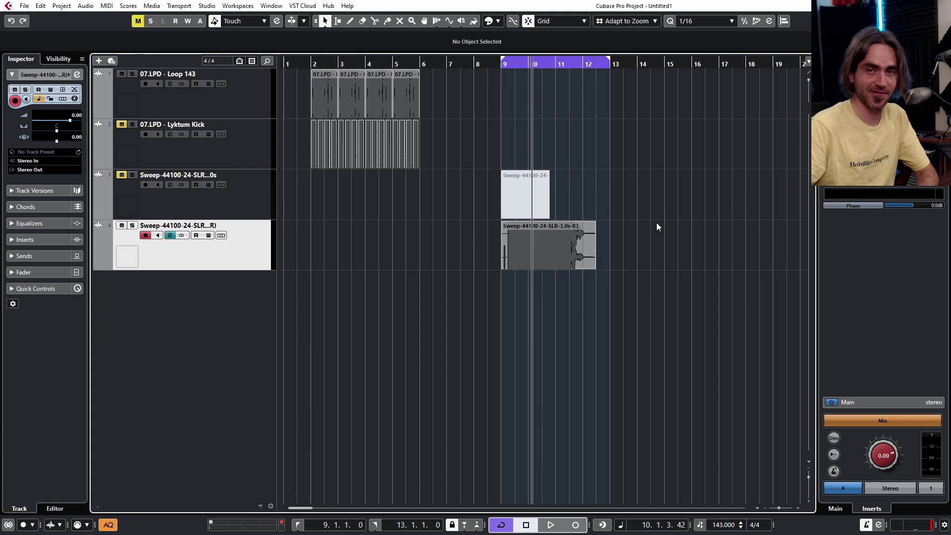
pyautogui.click(593, 225)
pyautogui.moveTo(592, 225); pyautogui.dragTo(590, 225)
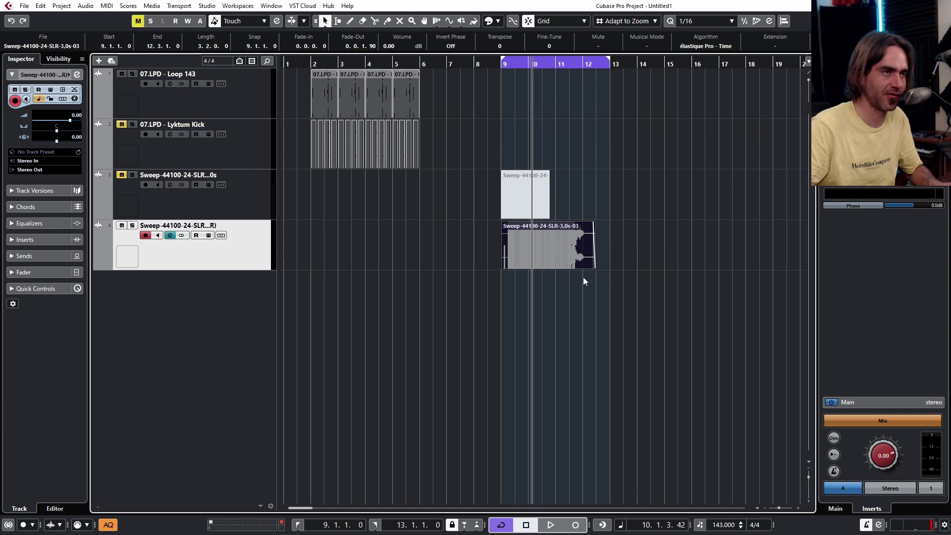
# Set the loop range to the trimmed rendered sweep, from 9.1.1.0 to 12.3.1.0.
pyautogui.rightClick(559, 250)
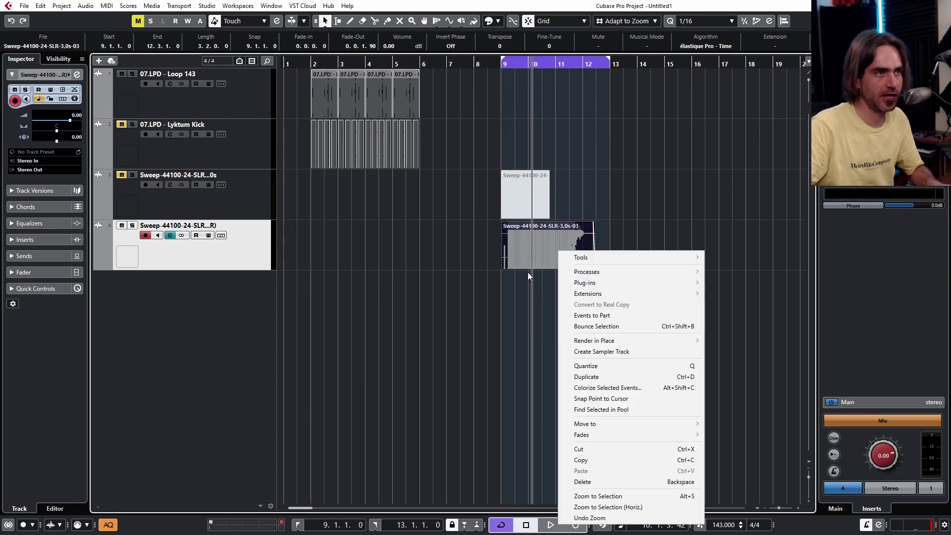
pyautogui.click(544, 278)
pyautogui.click(543, 248)
pyautogui.press('p')
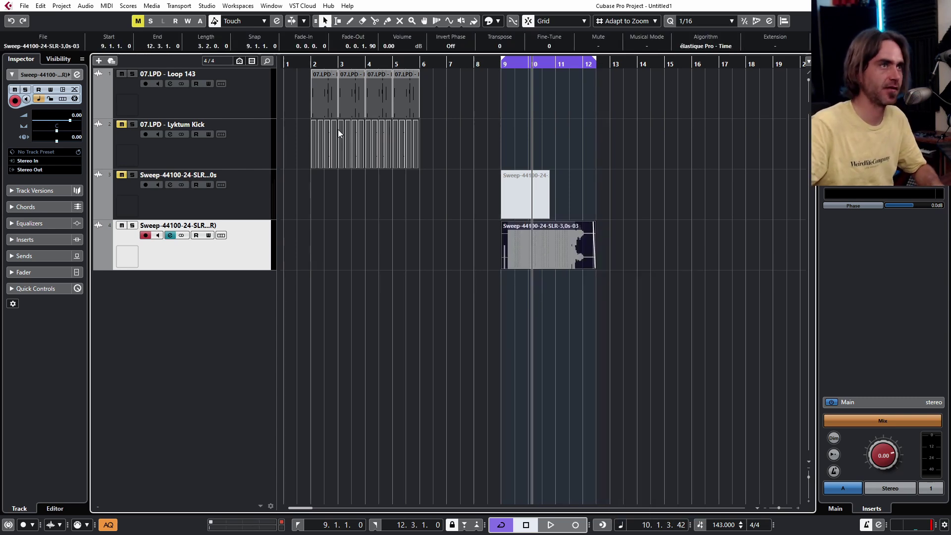
pyautogui.press('KP_Divide')
pyautogui.press('KP_Divide')
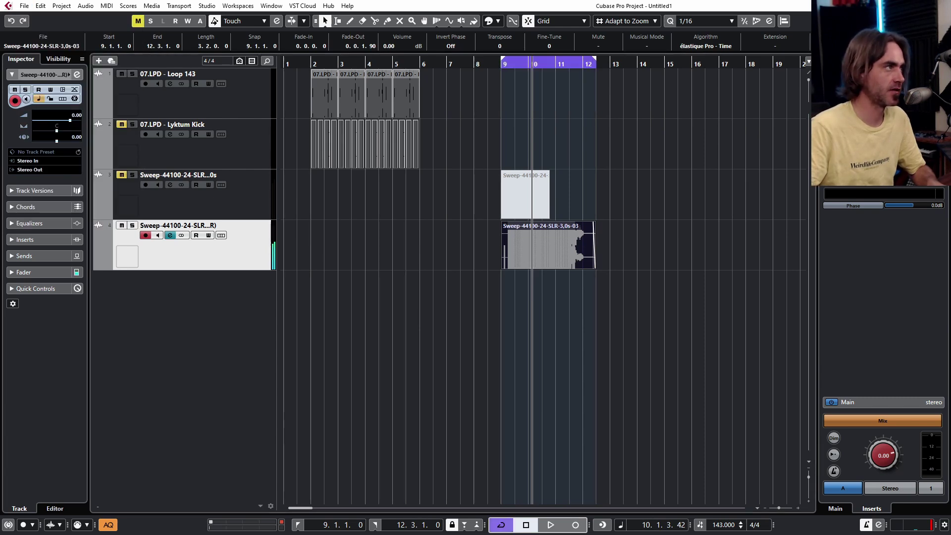
# In Voxengo Deconvolver, use Sweep-44100-24-SLR-3,0s.wav as the test tone, choose the file folder, process the rendered sweep, and return to Cubase.
pyautogui.hotkey('alt', 'Tab')
pyautogui.click(576, 209)
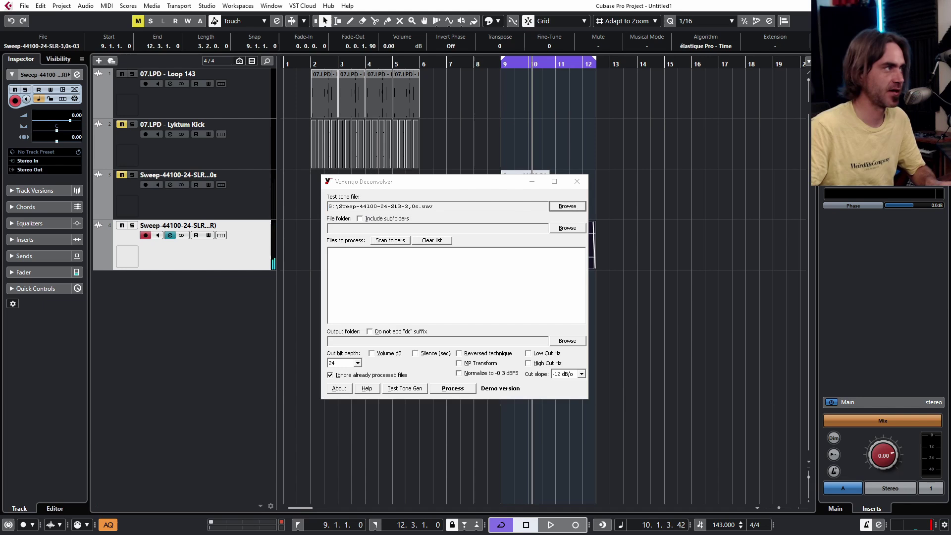
pyautogui.click(579, 229)
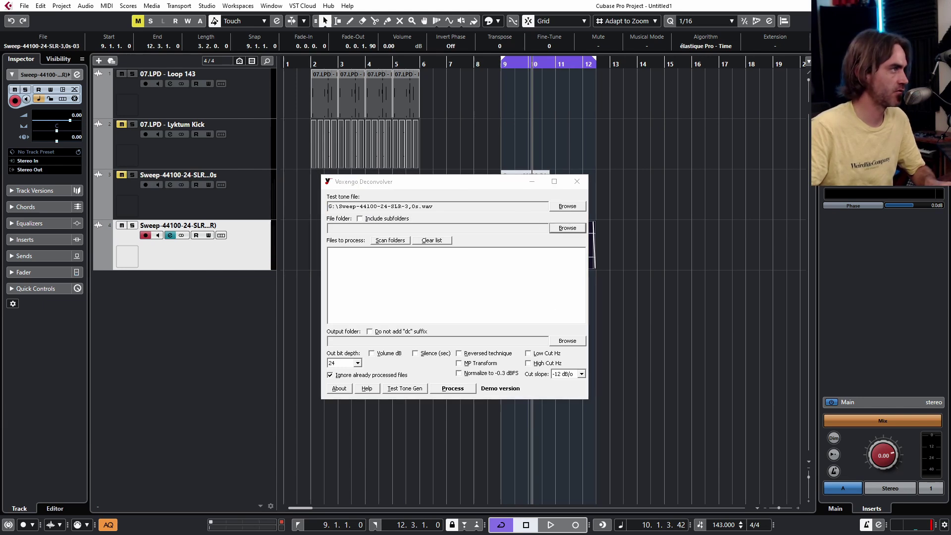
pyautogui.click(460, 389)
pyautogui.click(626, 178)
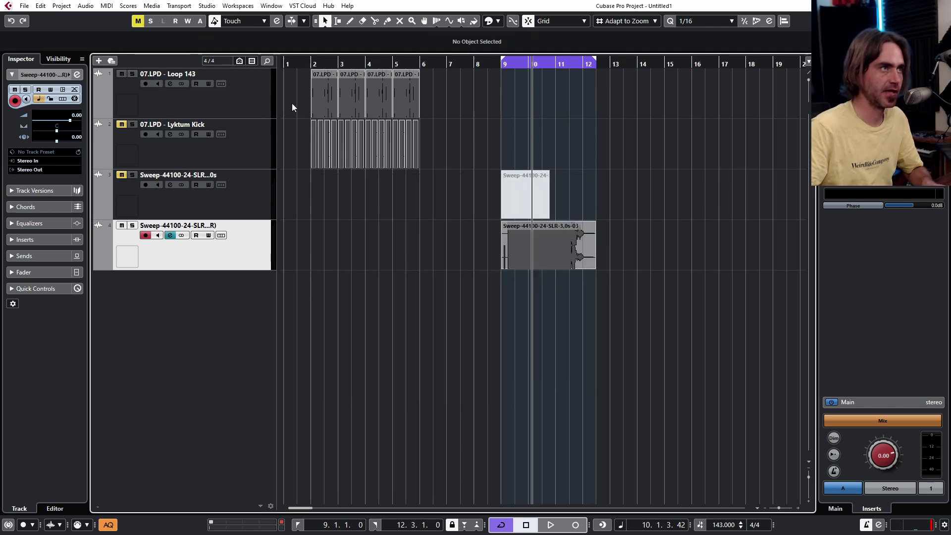
# Loop and play the Loop 143 clips, and load the InfiltratorGlitch_dc response into Snap Heap's Convolver.
pyautogui.moveTo(292, 103); pyautogui.dragTo(491, 104)
pyautogui.press('p')
pyautogui.press('space')
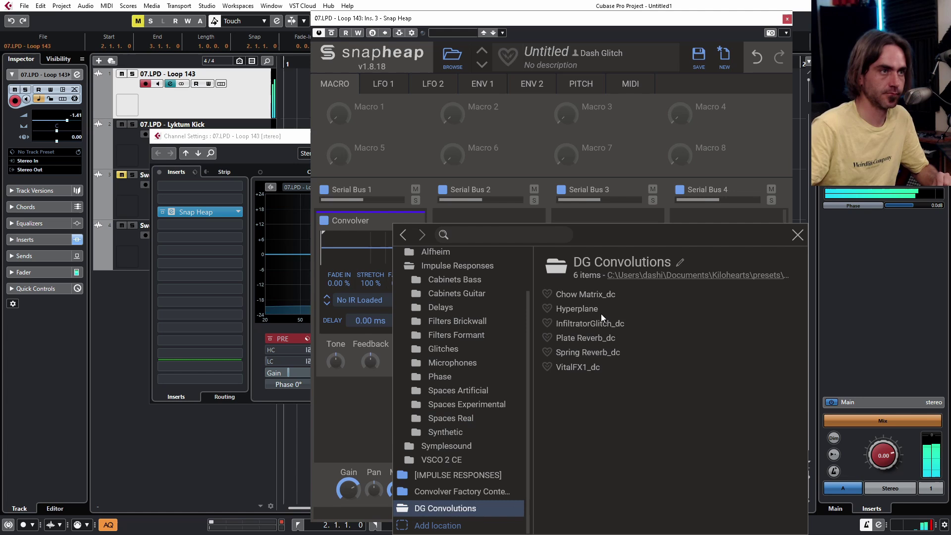
pyautogui.click(579, 323)
pyautogui.click(795, 235)
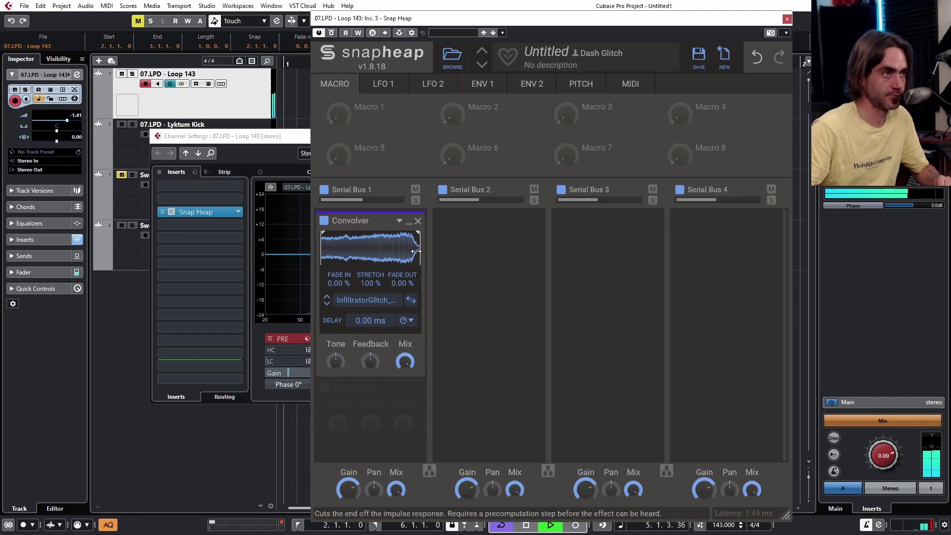
# Crop the Convolver's response to a narrow slice near its middle, stop playback, and close the Snap Heap and channel settings windows.
pyautogui.moveTo(419, 255)
pyautogui.mouseDown()
pyautogui.moveTo(345, 258)
pyautogui.moveTo(402, 256)
pyautogui.moveTo(393, 256)
pyautogui.mouseUp()
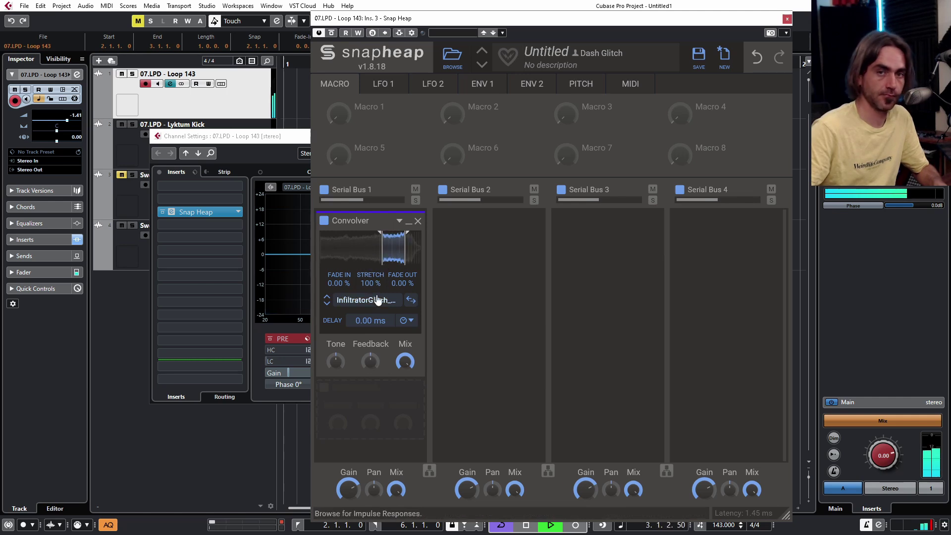
pyautogui.moveTo(395, 254)
pyautogui.mouseDown()
pyautogui.moveTo(351, 251)
pyautogui.moveTo(365, 247)
pyautogui.moveTo(351, 242)
pyautogui.moveTo(393, 238)
pyautogui.moveTo(369, 247)
pyautogui.moveTo(403, 246)
pyautogui.moveTo(317, 250)
pyautogui.moveTo(407, 254)
pyautogui.moveTo(339, 248)
pyautogui.moveTo(403, 249)
pyautogui.moveTo(366, 249)
pyautogui.mouseUp()
pyautogui.press('space')
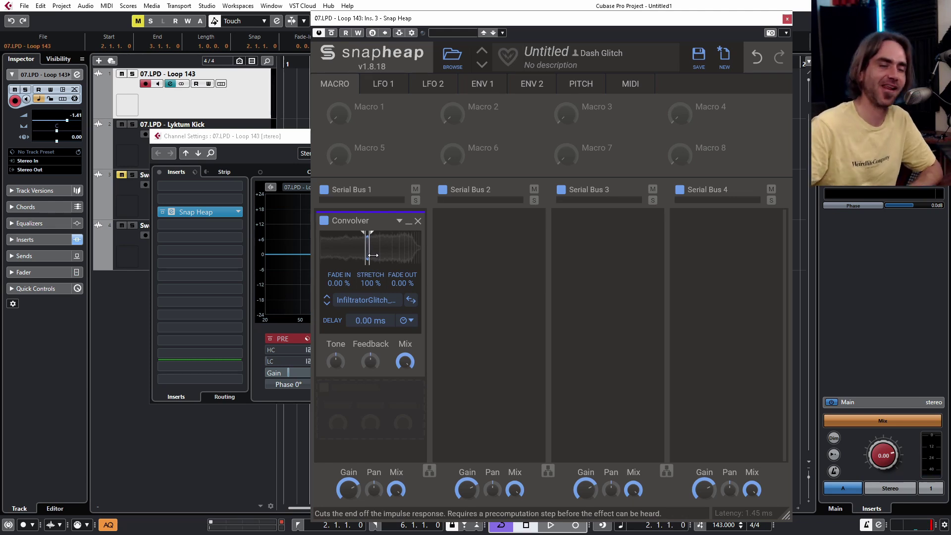
pyautogui.click(788, 19)
pyautogui.click(694, 137)
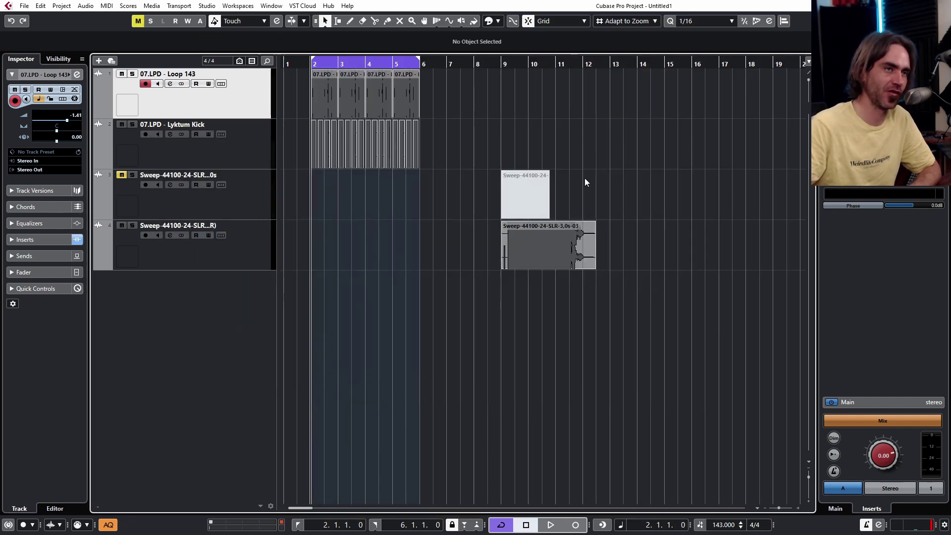